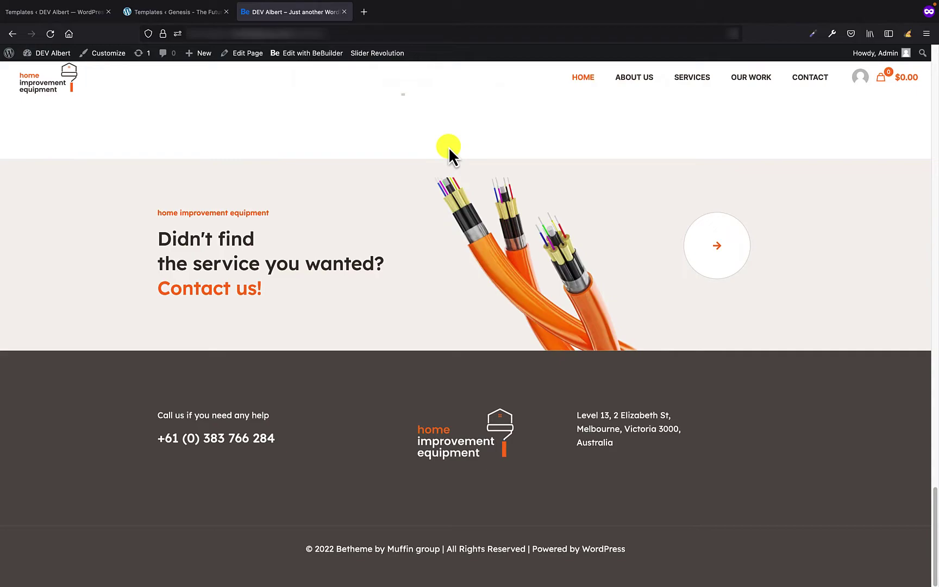
Step: Create a new BeTheme template of type Global Section named "global section"
click(68, 12)
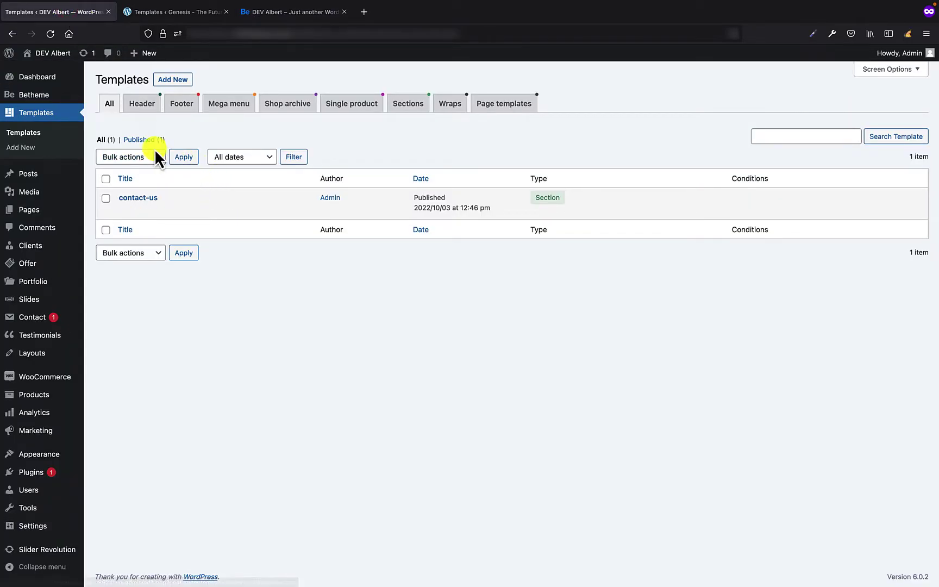
click(164, 81)
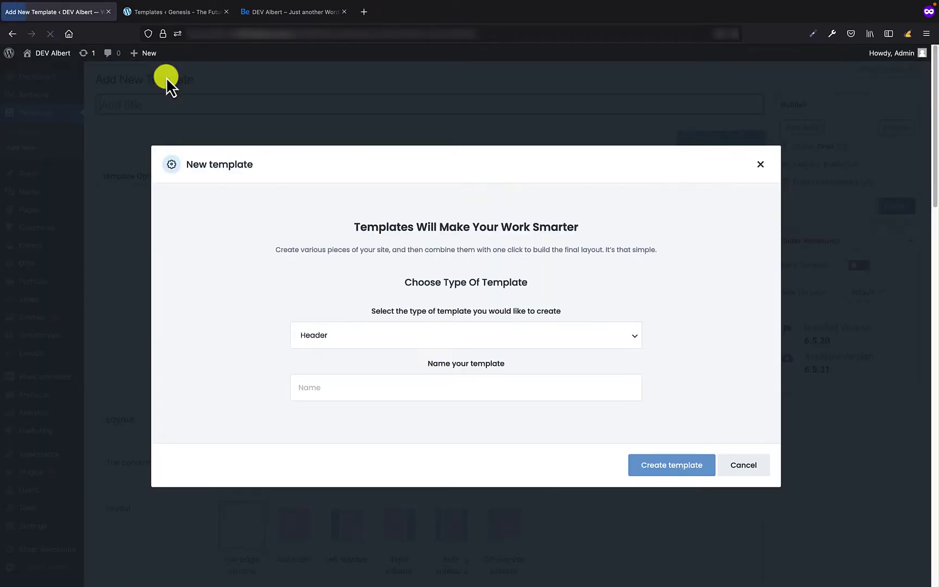
click(176, 14)
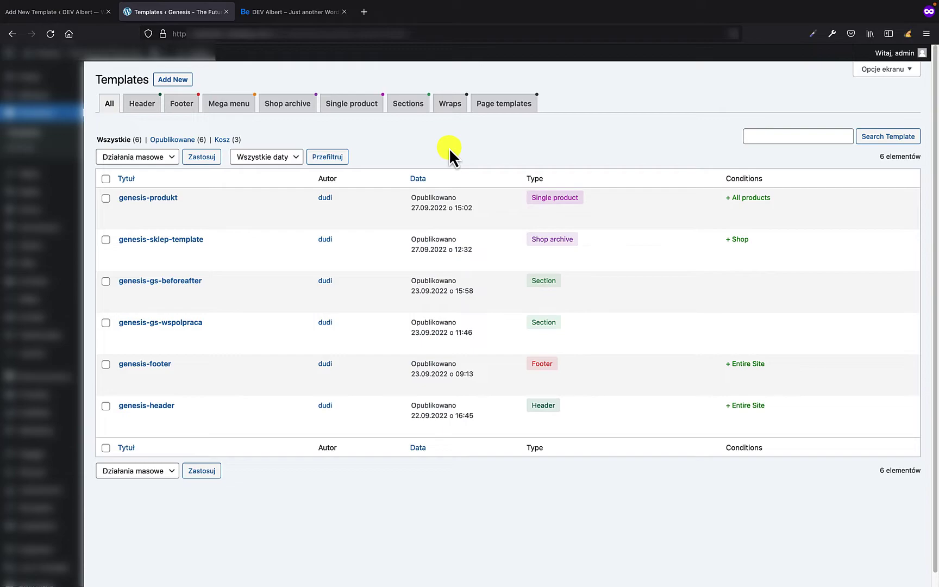
click(57, 12)
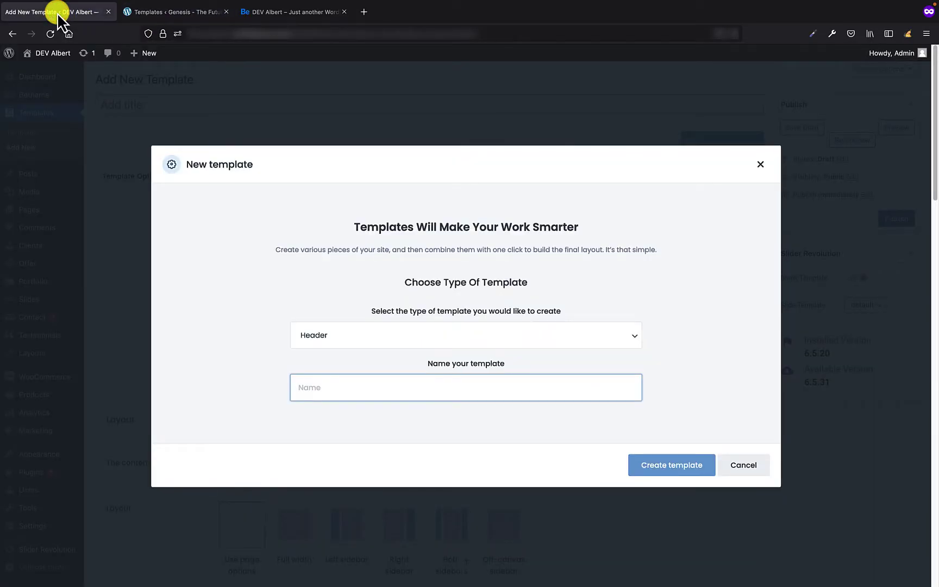
click(369, 335)
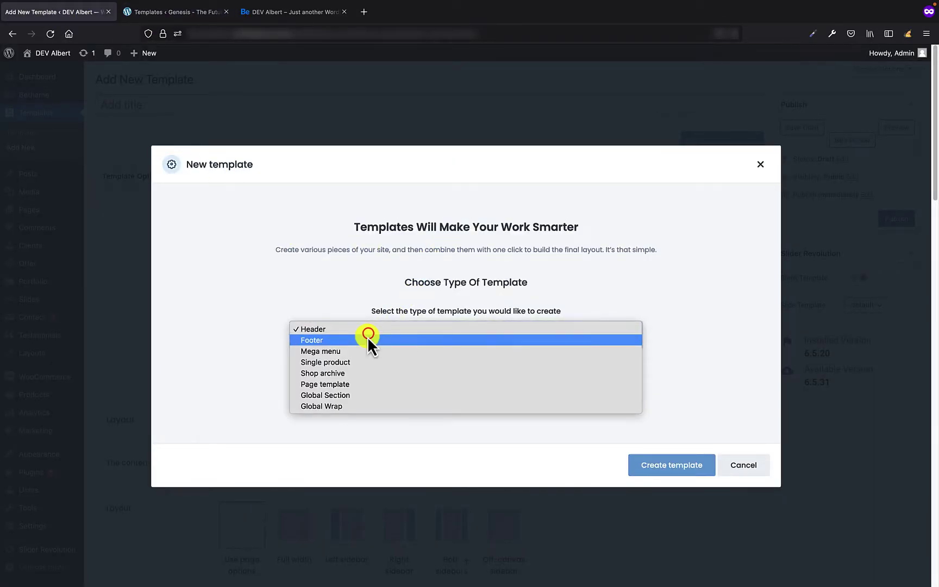
click(313, 396)
click(350, 385)
text(global section)
click(688, 461)
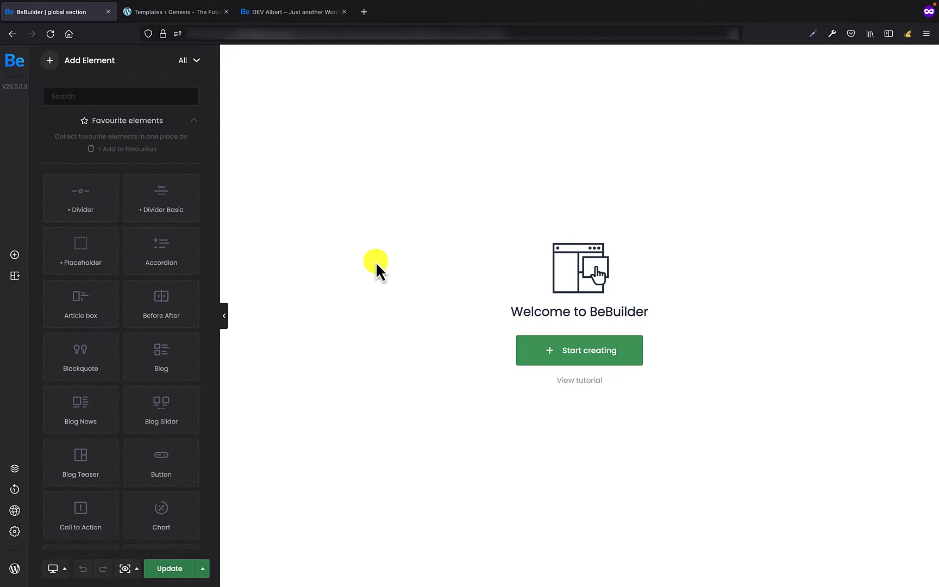
Step: Add a section with three wraps, widen the first two to 2/5 and shrink the third so all fit in one row
click(553, 338)
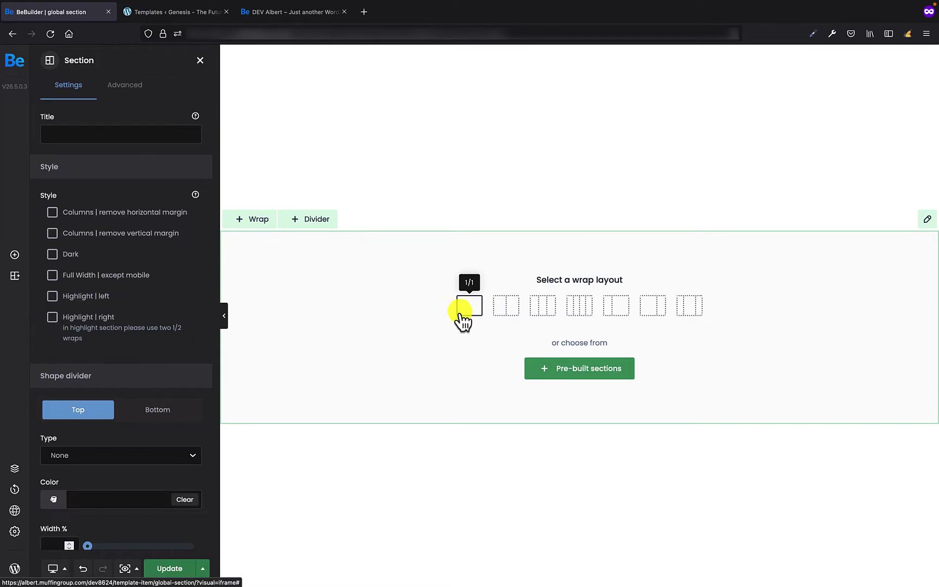
click(548, 303)
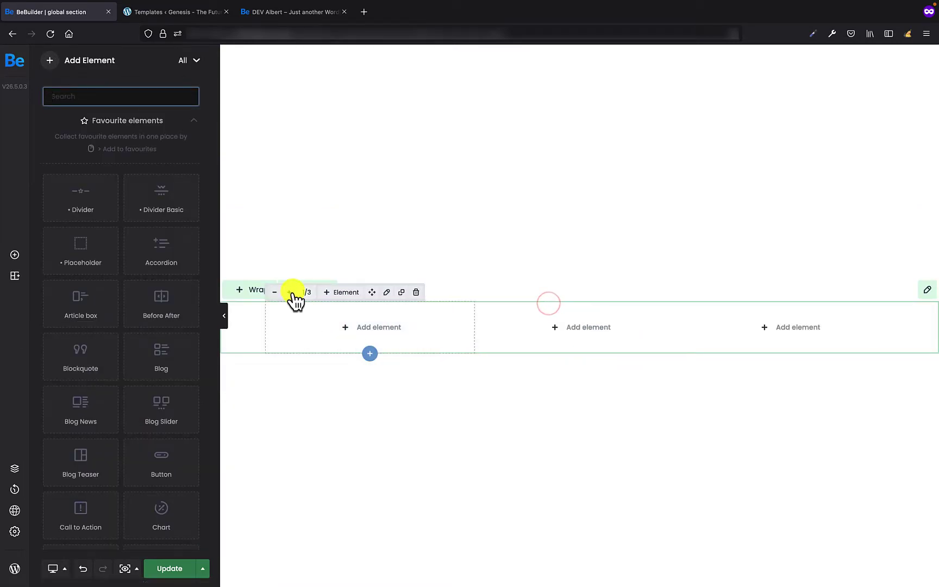
click(290, 292)
click(541, 266)
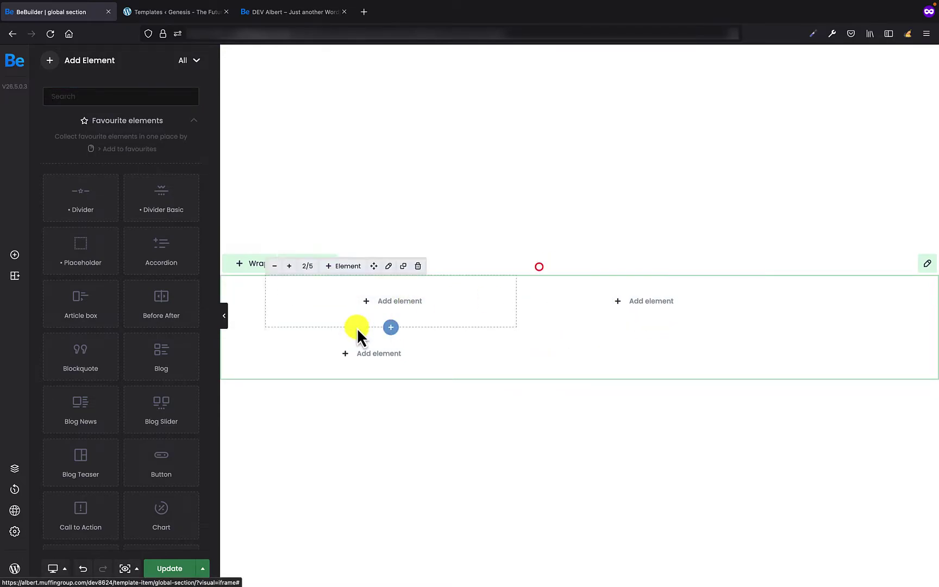
click(272, 319)
click(272, 318)
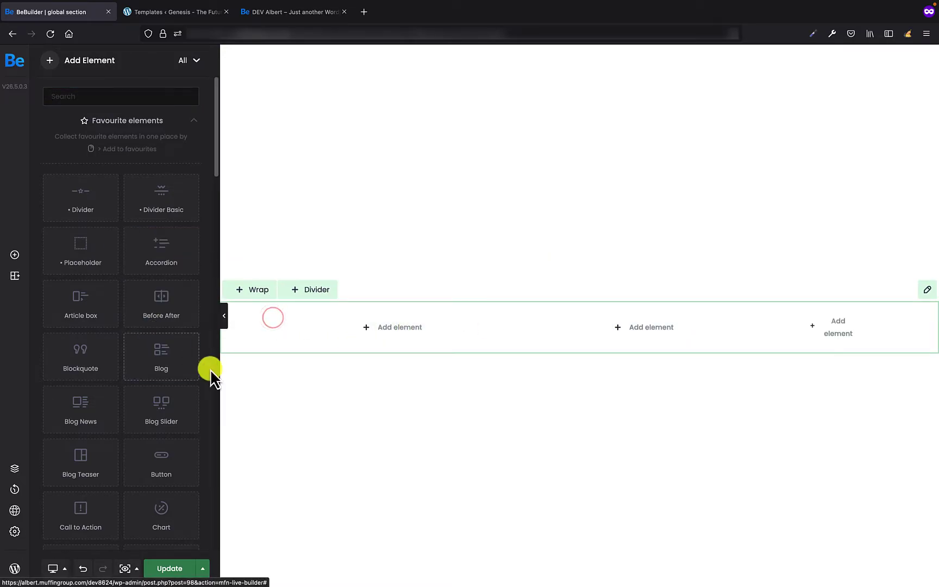
Step: Add an H6 heading titled "home improvement equipement" to the first wrap
click(367, 328)
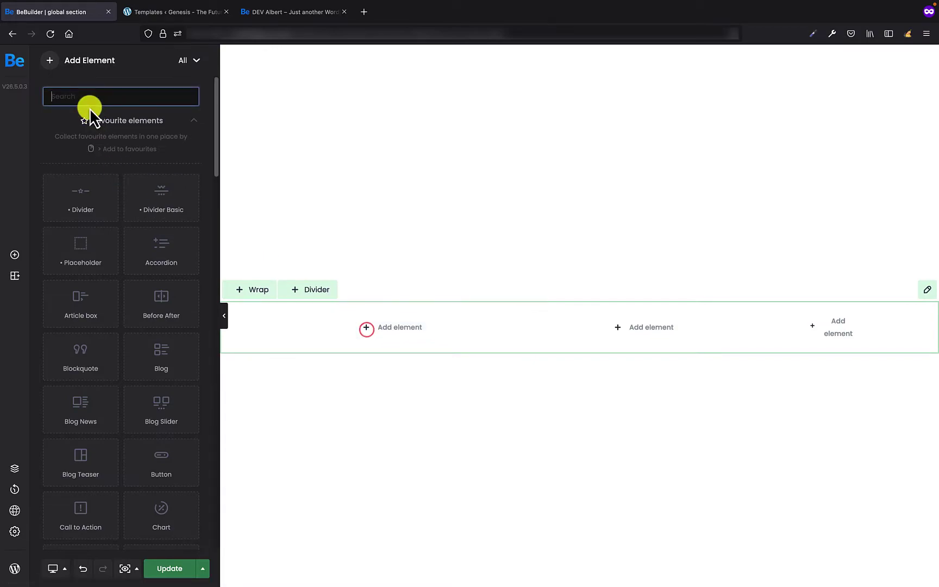
text(head)
drag(150, 205, 426, 330)
triple_click(122, 135)
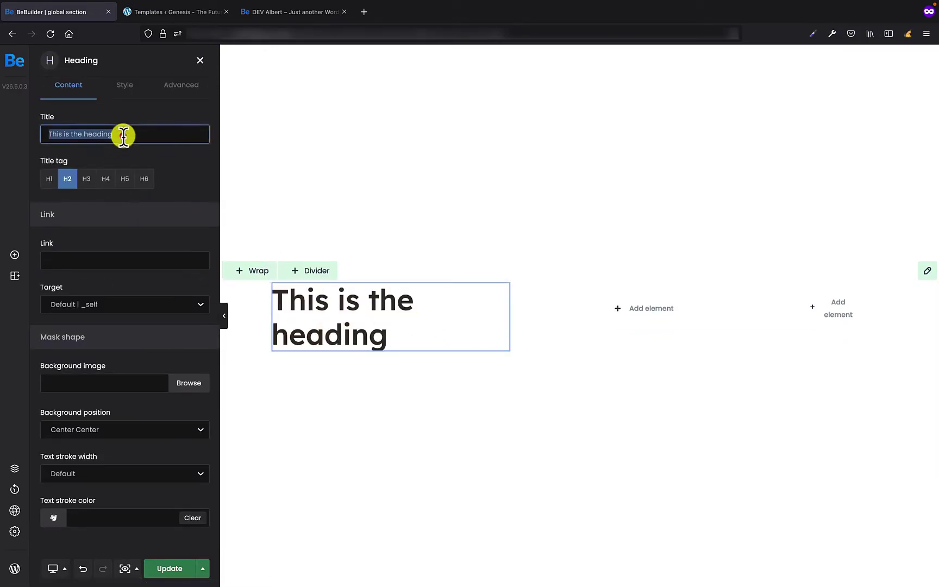
text(home improvemen)
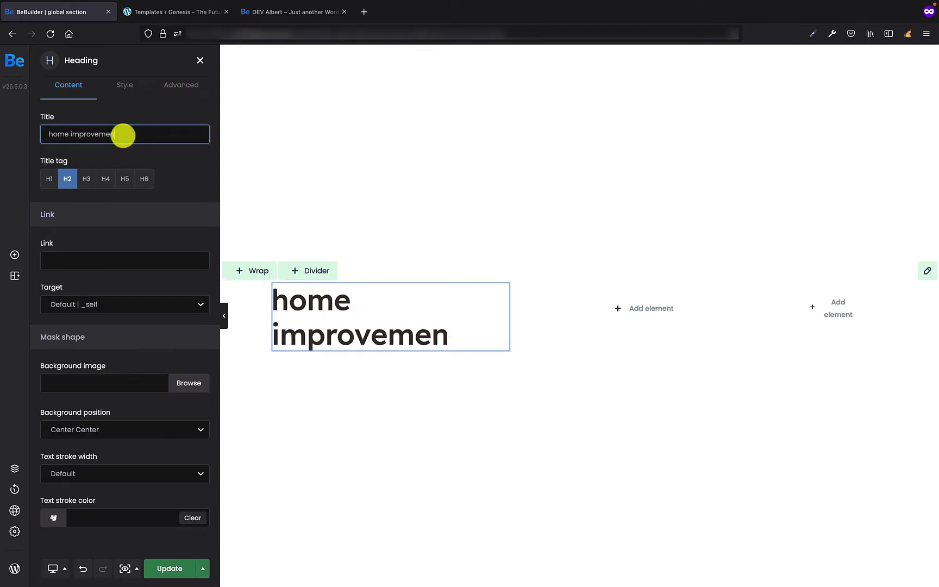
text(t equipement)
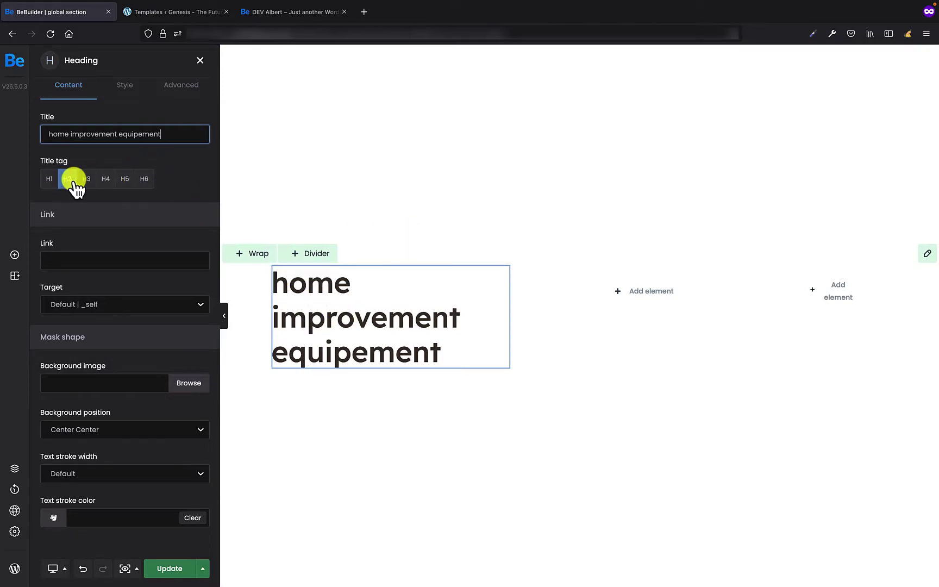
click(144, 179)
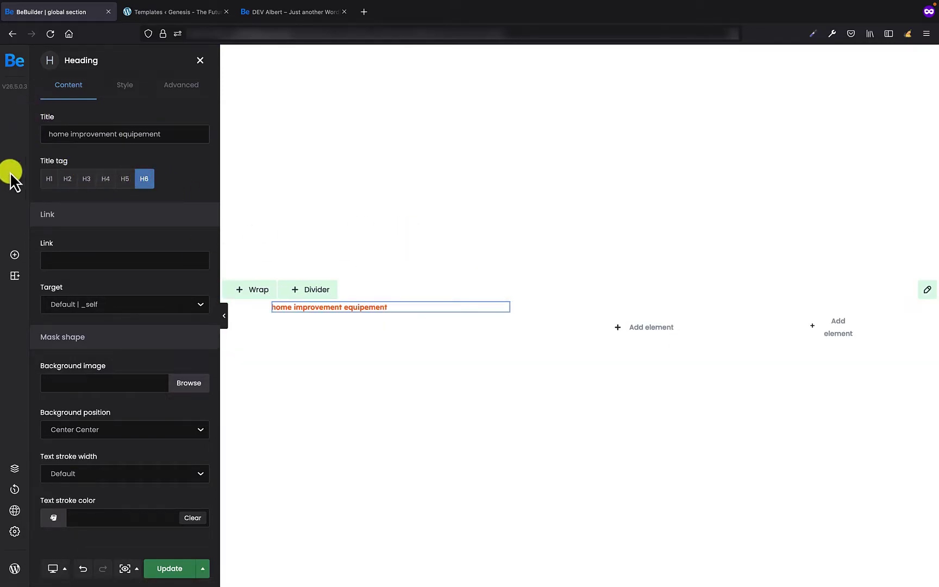
Step: Add an H3 heading titled "Didn't find the service you wanted?" below the H6 heading in the first wrap
click(15, 254)
drag(156, 205, 384, 305)
click(84, 179)
triple_click(146, 134)
text(Did)
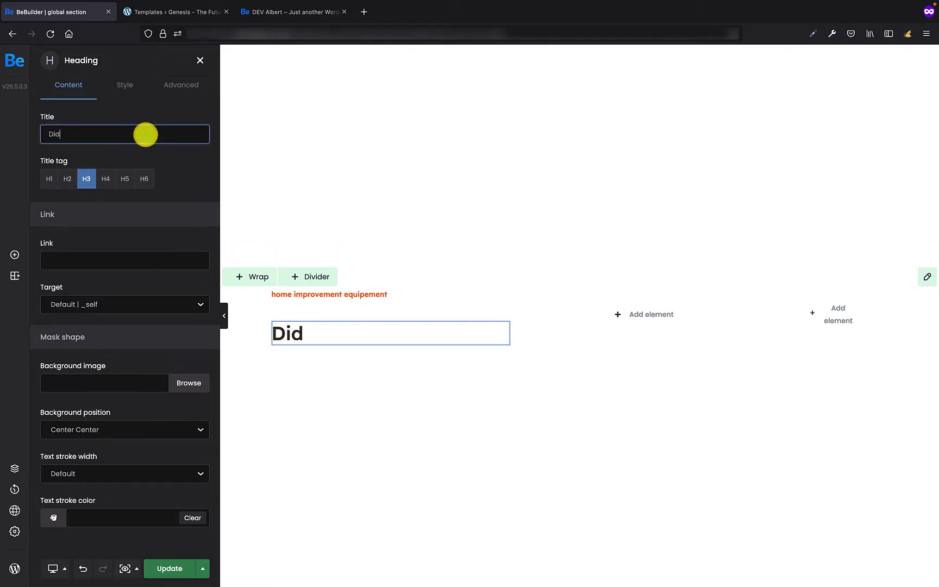
text(n't find t)
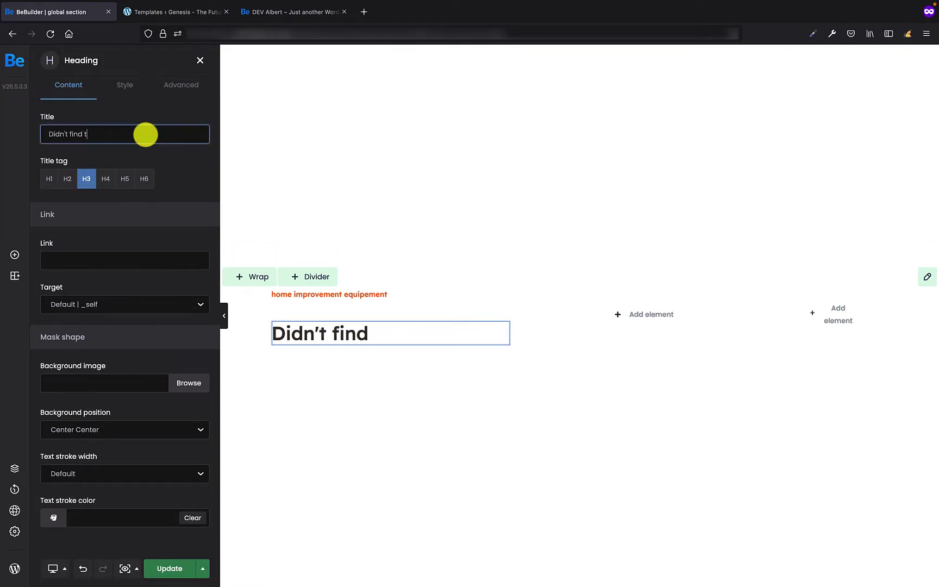
text(he service you wanted?)
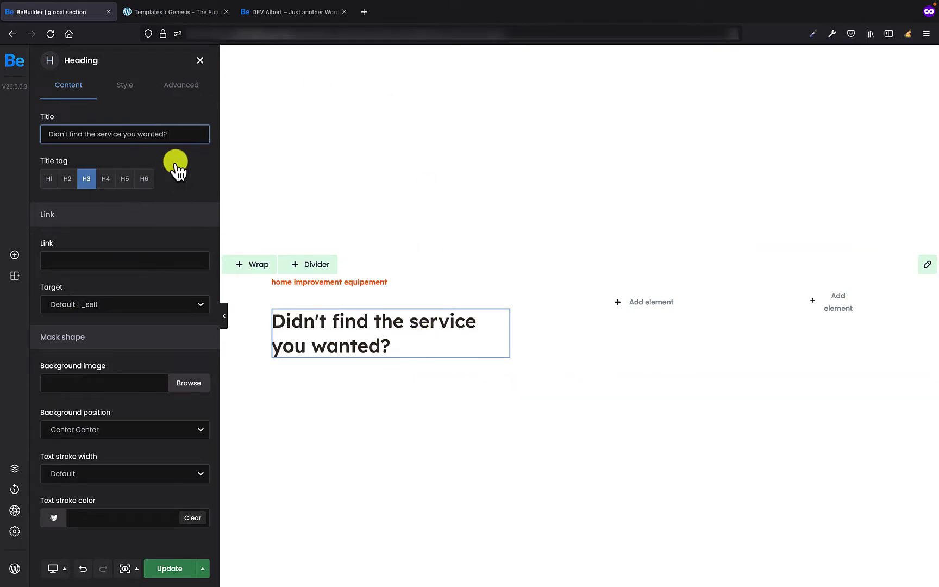
Step: Add an Image element to the middle wrap showing the orange cables picture from the media library
click(649, 313)
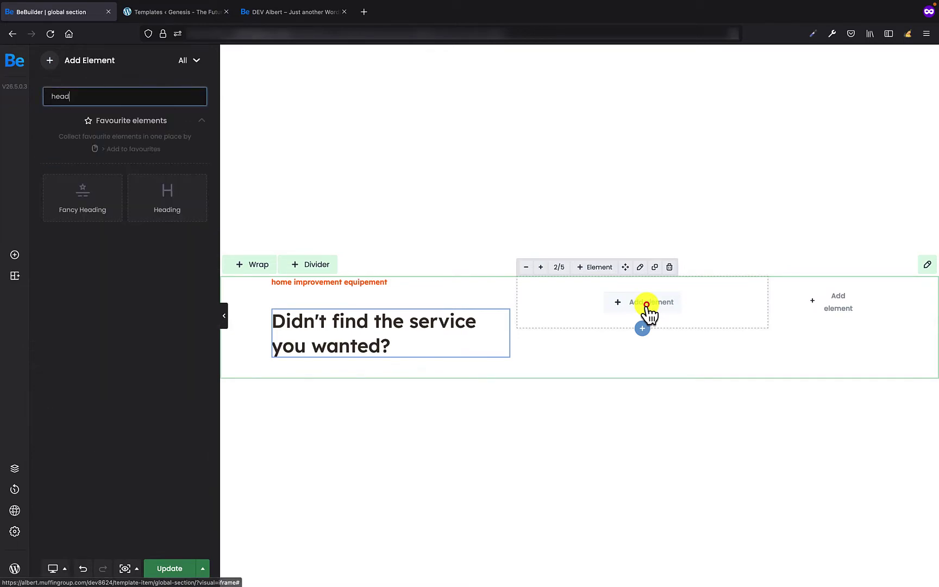
triple_click(100, 96)
text(ima)
drag(83, 210, 659, 332)
click(181, 135)
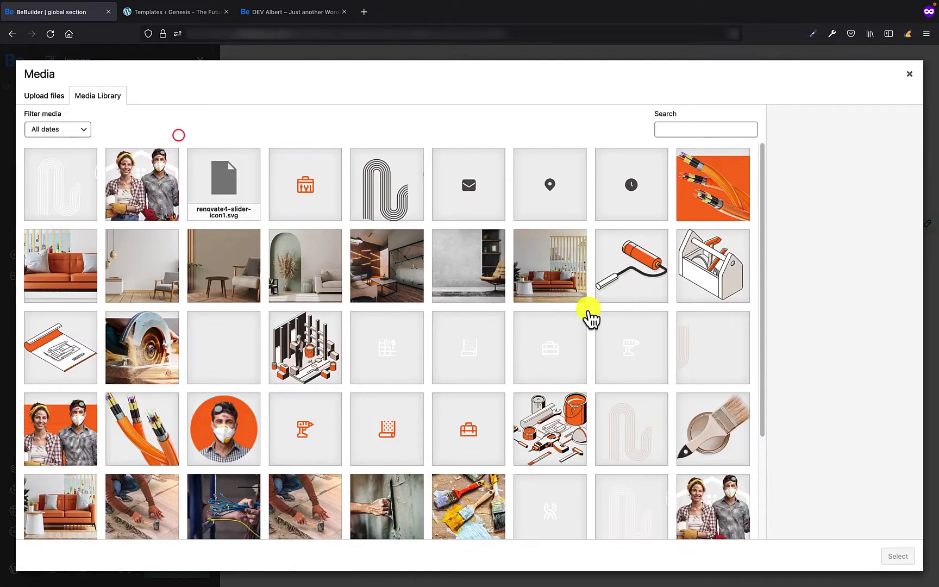
scroll(162, 402, down, 1)
click(162, 402)
click(898, 556)
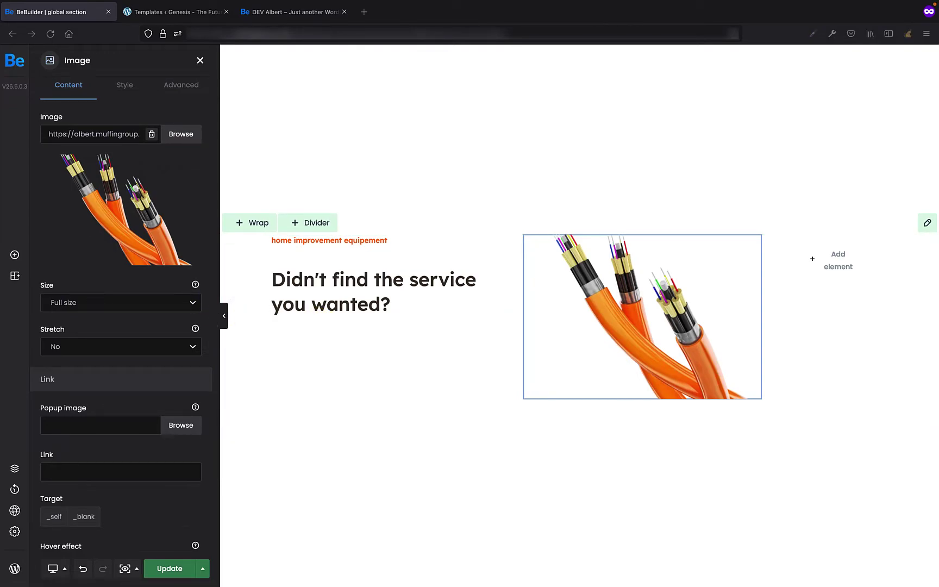
Step: Set the section's background color to #F7F3F0 and stretch its wraps to full height
click(281, 359)
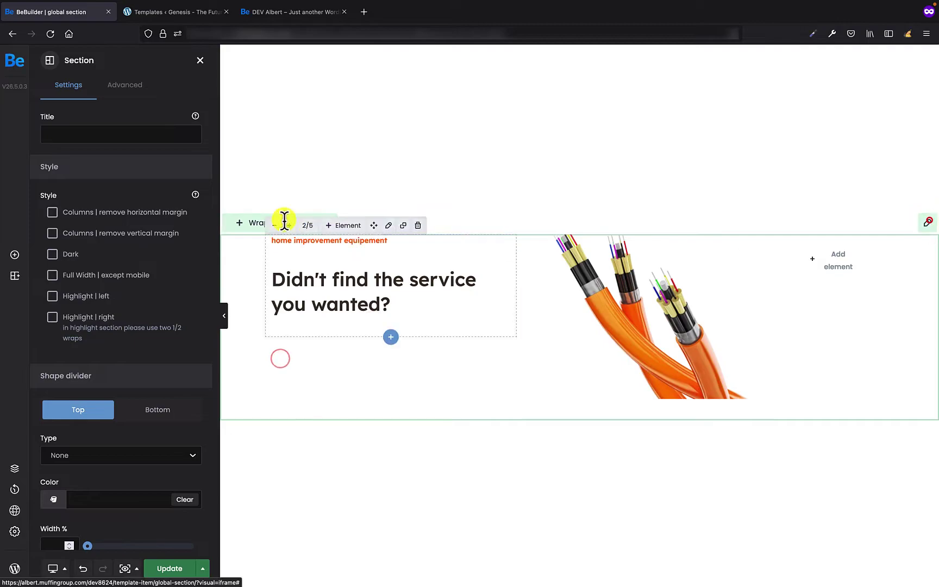
click(125, 85)
click(105, 228)
click(95, 357)
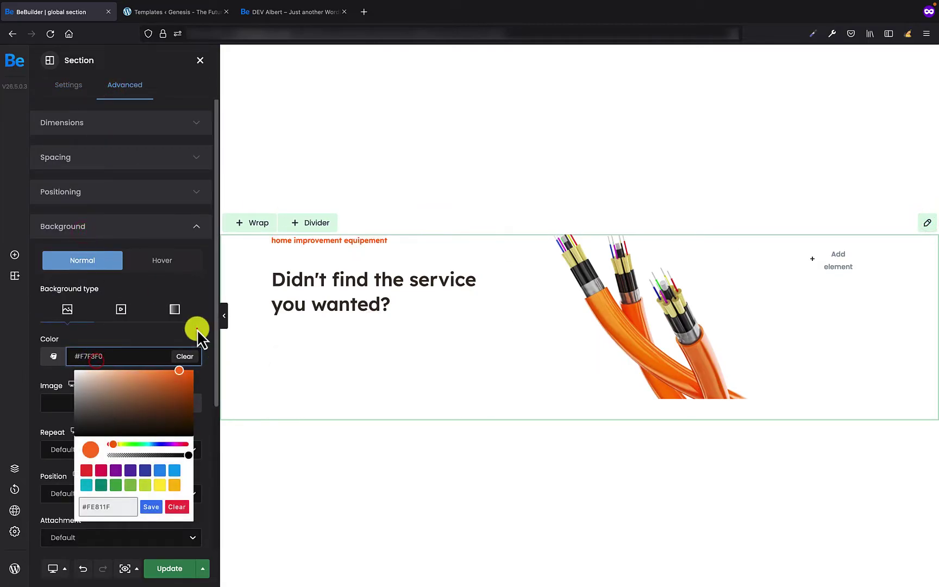
click(201, 337)
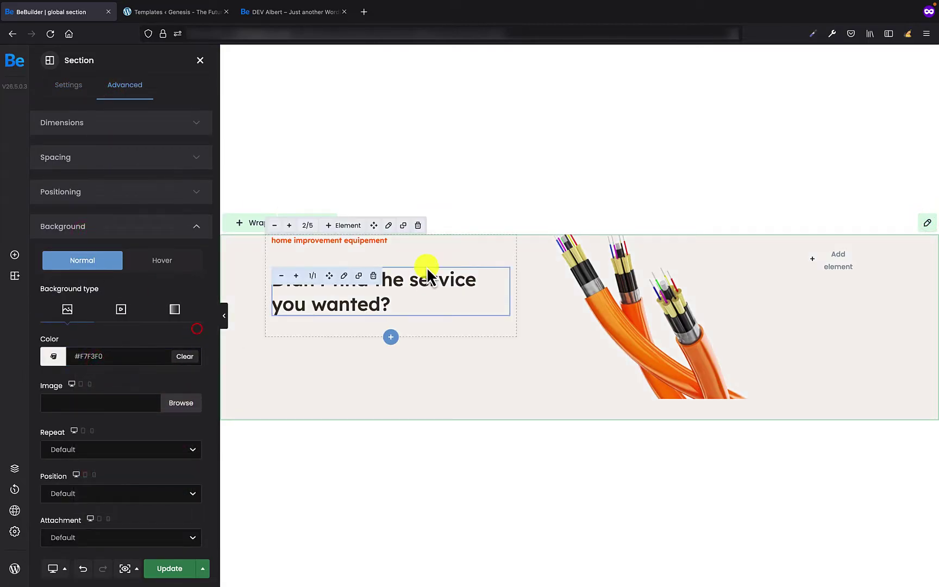
click(90, 196)
click(131, 297)
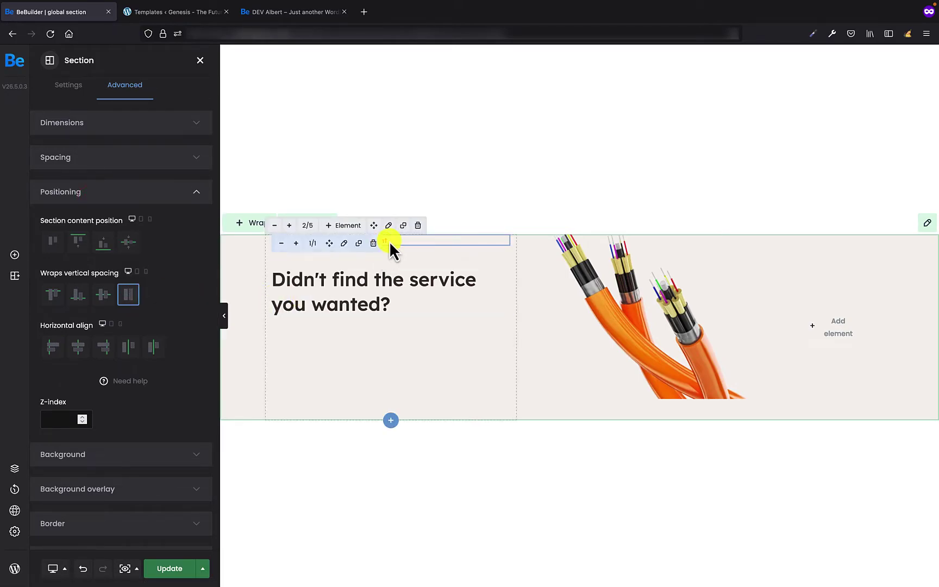
Step: Set a smaller bottom margin on the orange "home improvement equipement" heading
click(388, 241)
click(121, 87)
click(179, 86)
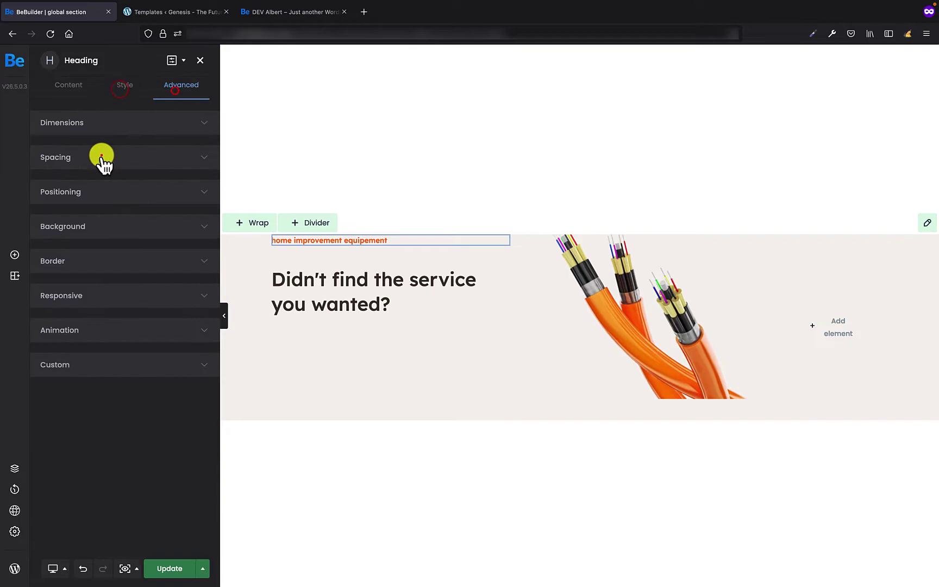
click(101, 157)
drag(113, 204, 126, 266)
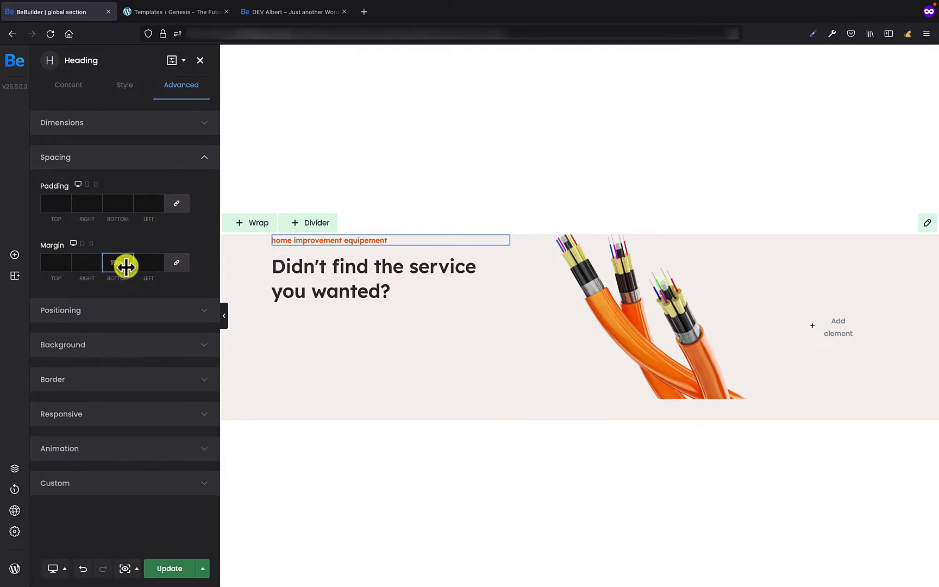
Step: Center the content of the first wrap vertically
click(390, 225)
click(126, 84)
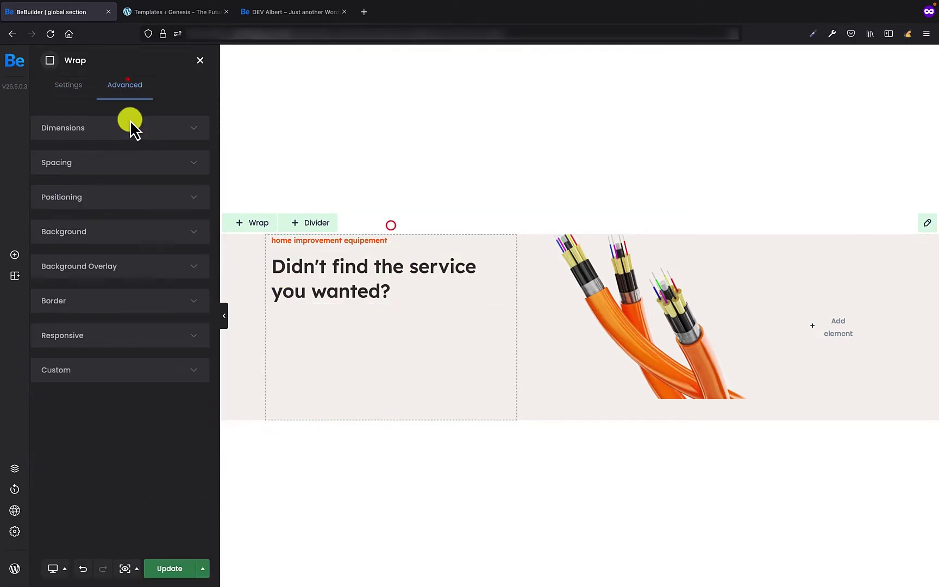
click(91, 197)
click(121, 319)
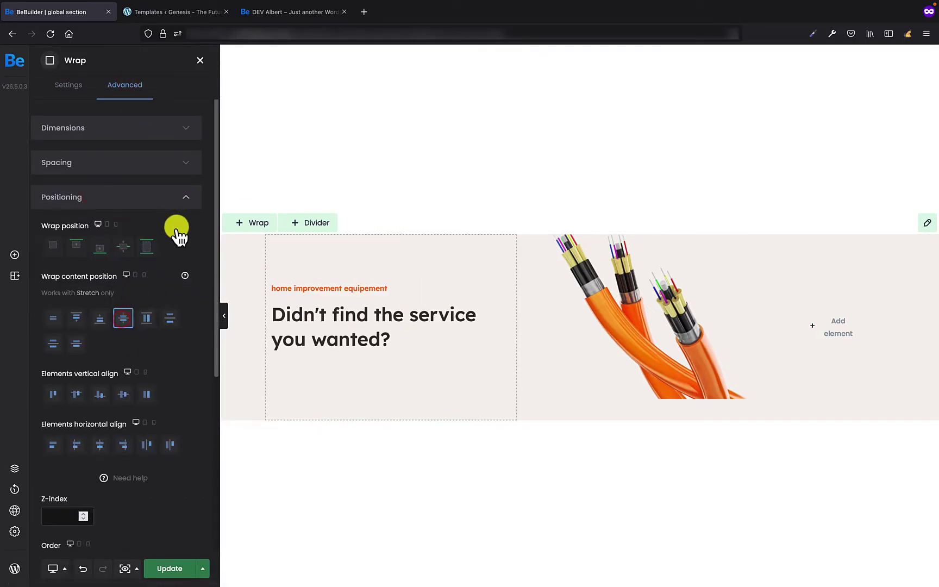
Step: Set the cable image's bottom padding and its right, bottom and left margins to 0px
click(625, 283)
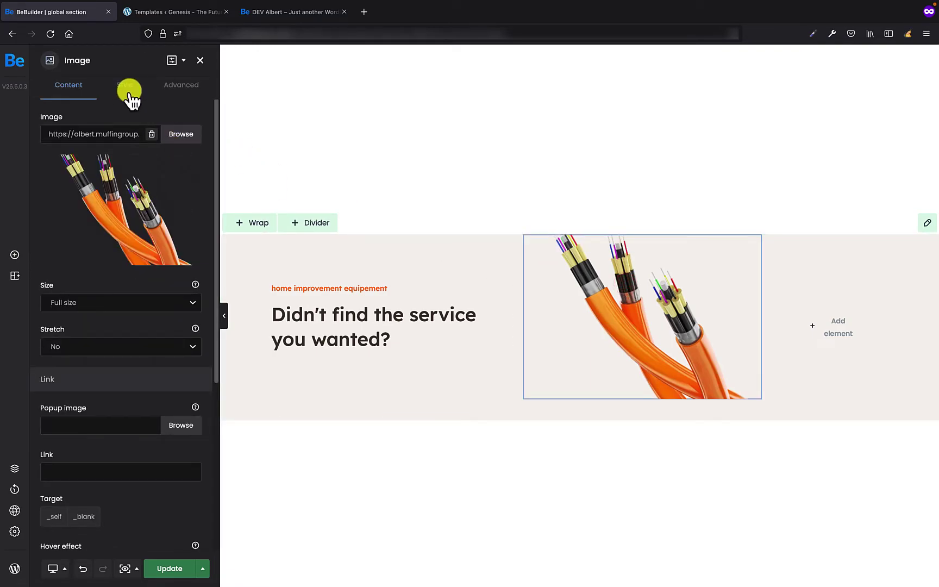
click(126, 87)
click(181, 85)
click(81, 159)
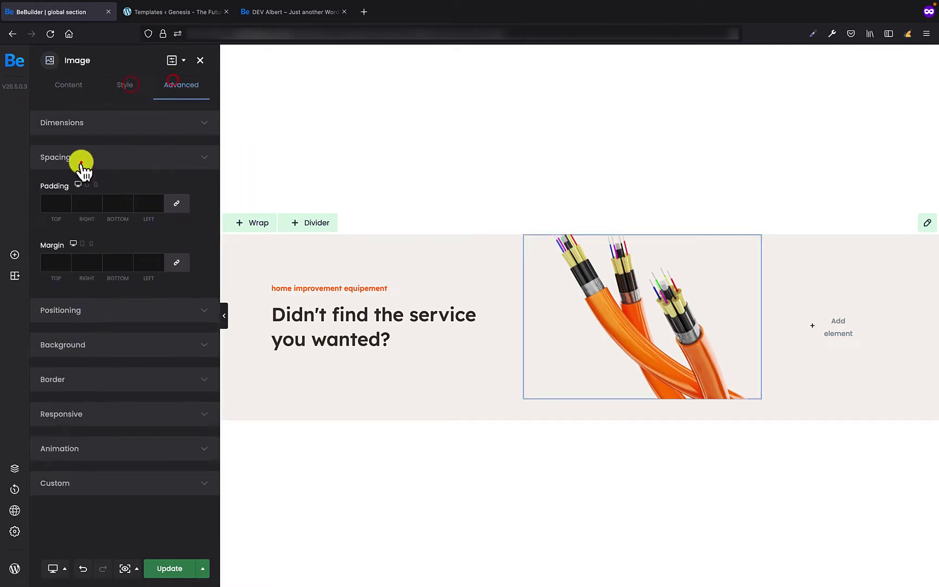
text(0)
click(140, 235)
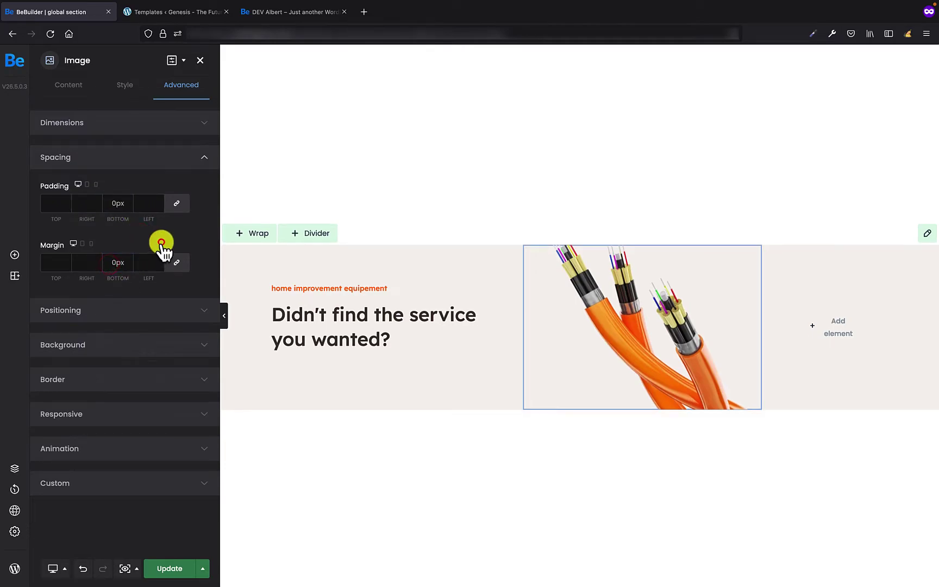
click(144, 266)
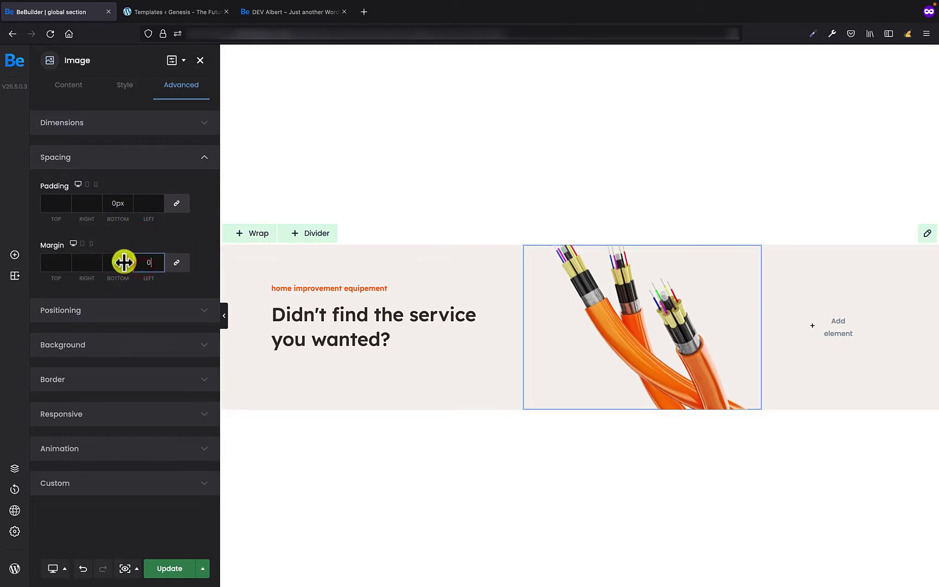
click(87, 264)
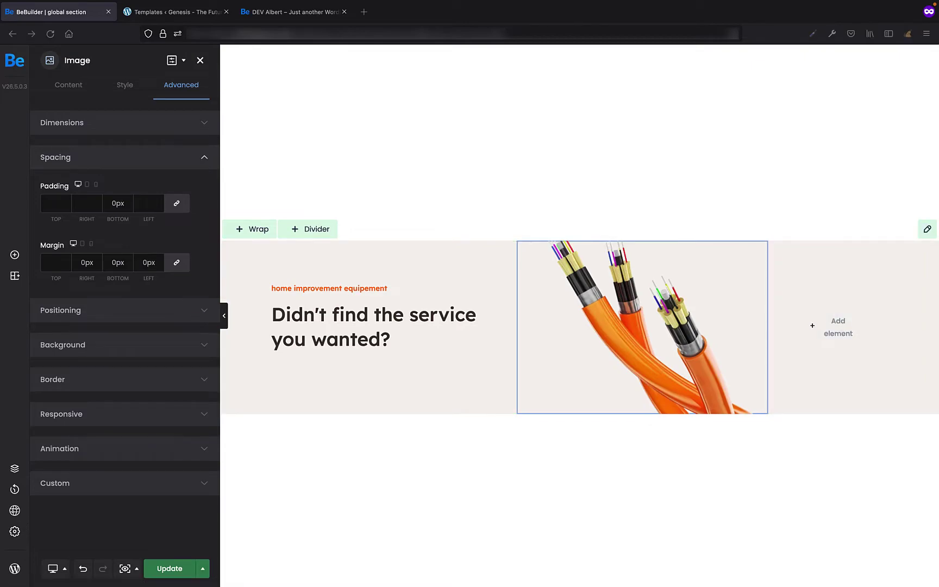
Step: Add an Icon Box element to the empty third wrap beside the cable image
click(838, 326)
triple_click(142, 96)
text(icon)
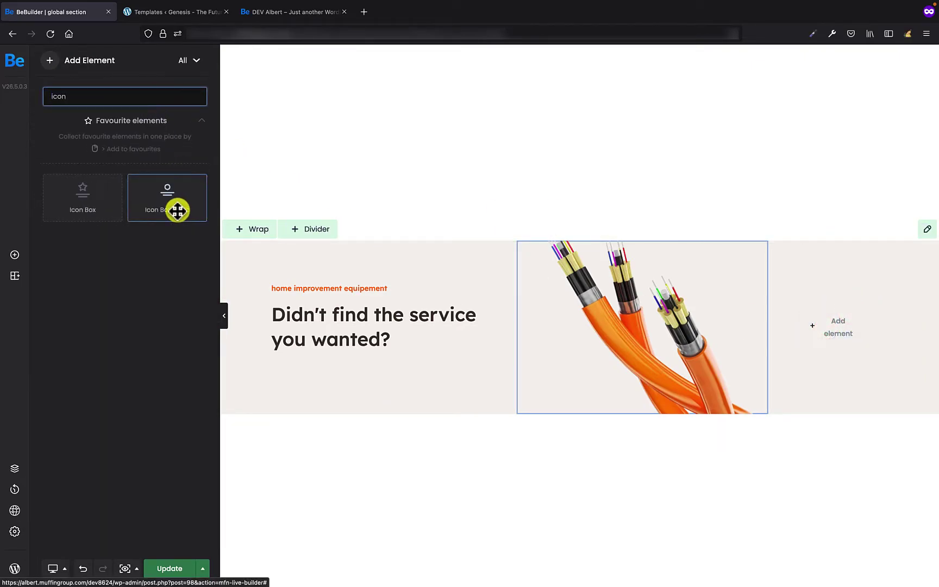
drag(176, 210, 810, 320)
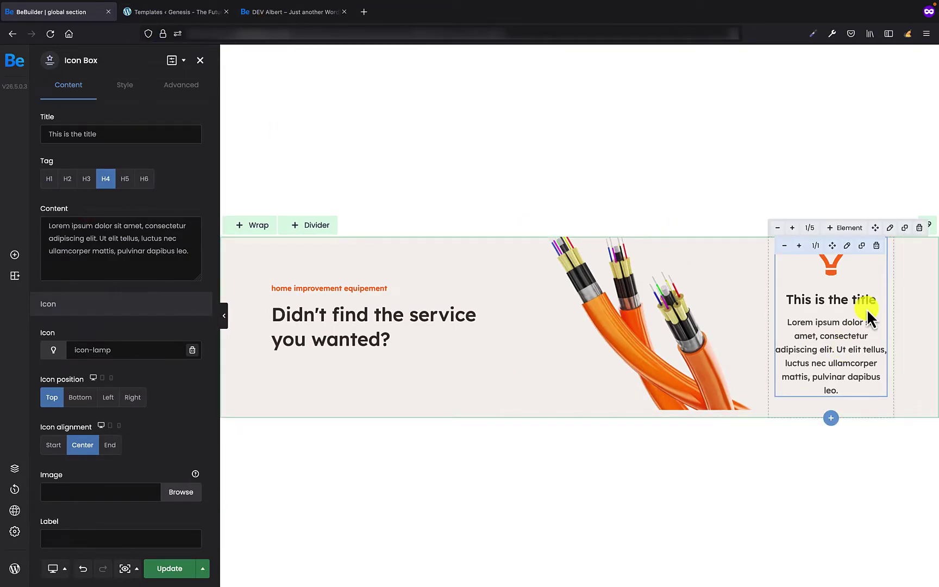
Step: Clear the icon box's title and content text
triple_click(115, 134)
key(BackSpace)
triple_click(162, 242)
key(BackSpace)
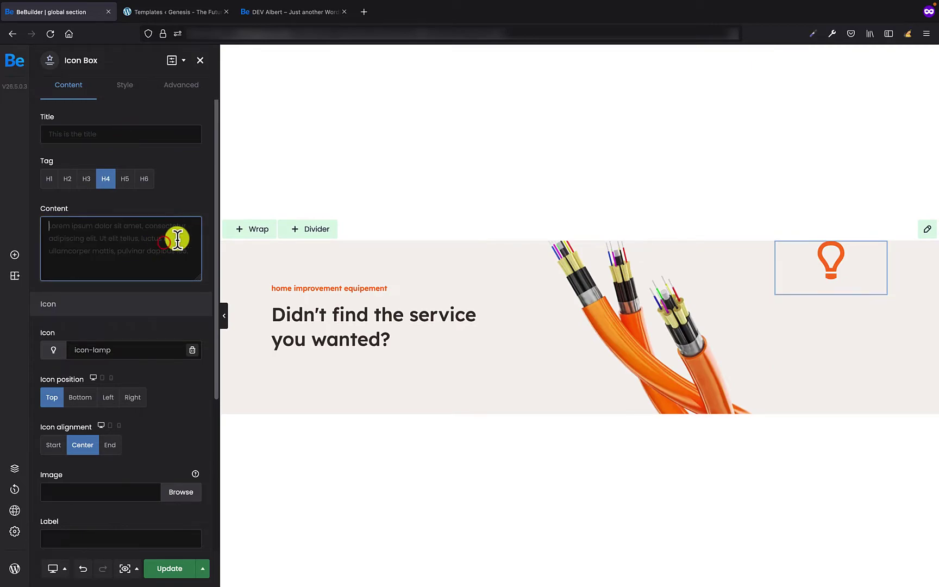
Step: Replace the icon box's icon with the Font Awesome arrow-right icon
click(127, 350)
click(605, 164)
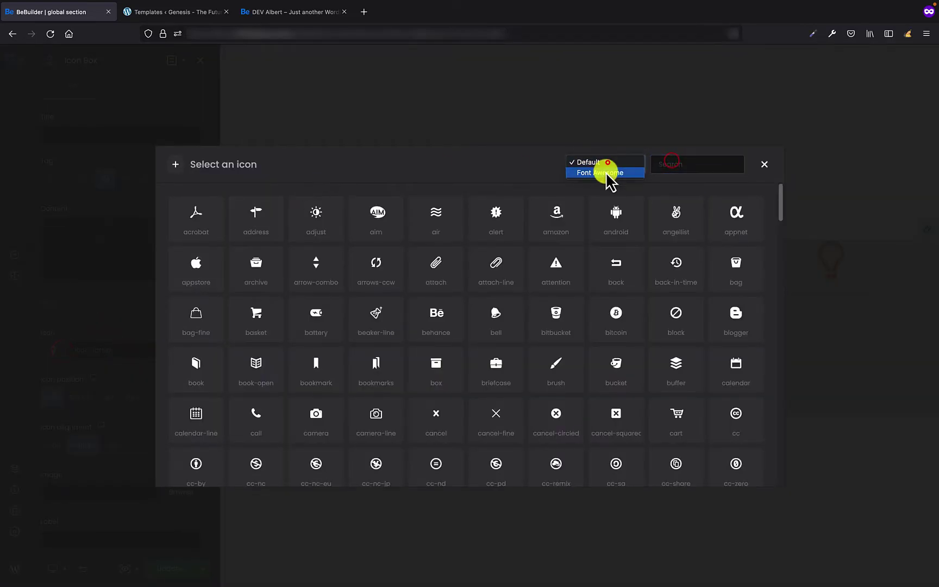
click(607, 180)
click(690, 163)
text(arrow)
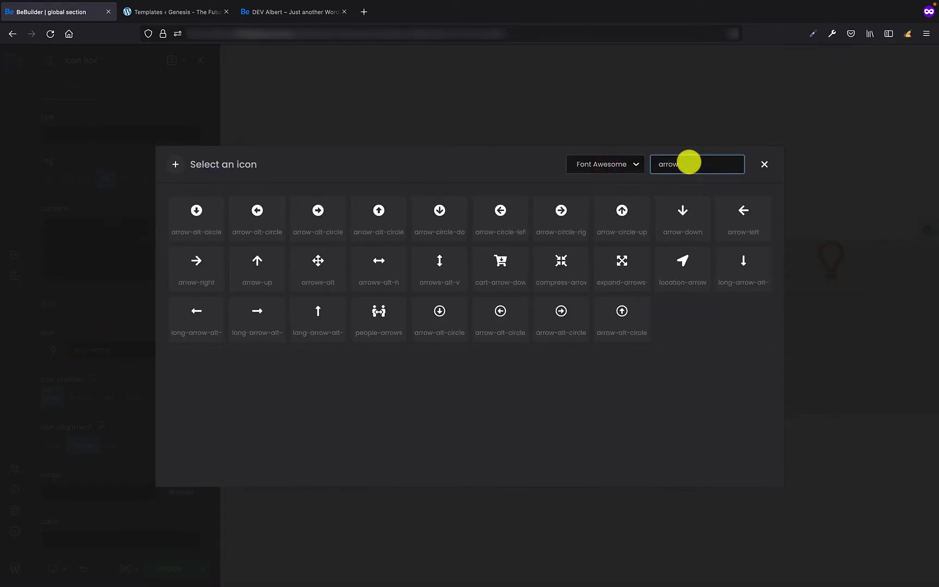
click(210, 280)
scroll(94, 394, down, 4)
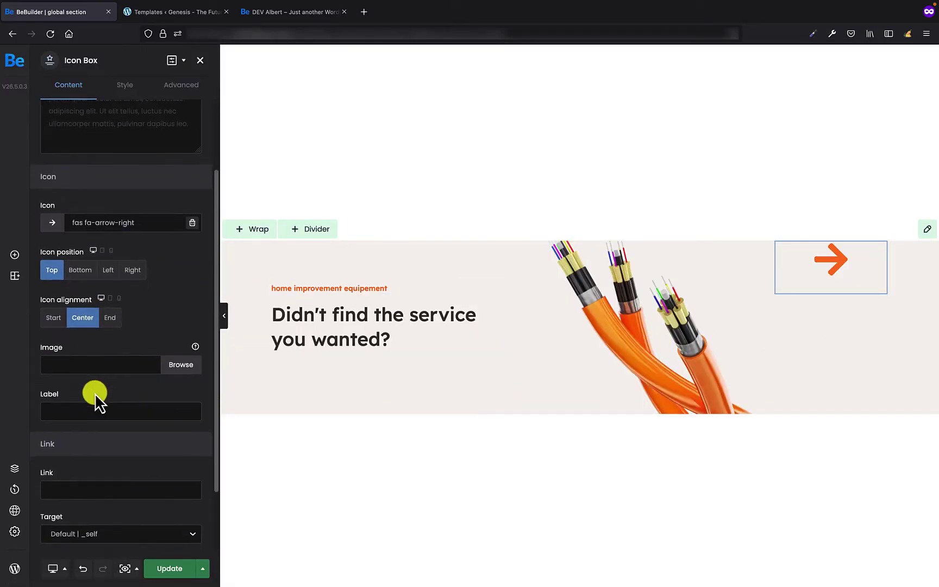
Step: Set the icon wrapper's width and height to 128px and its icon size to 18 px
scroll(95, 394, up, 4)
click(126, 88)
click(133, 157)
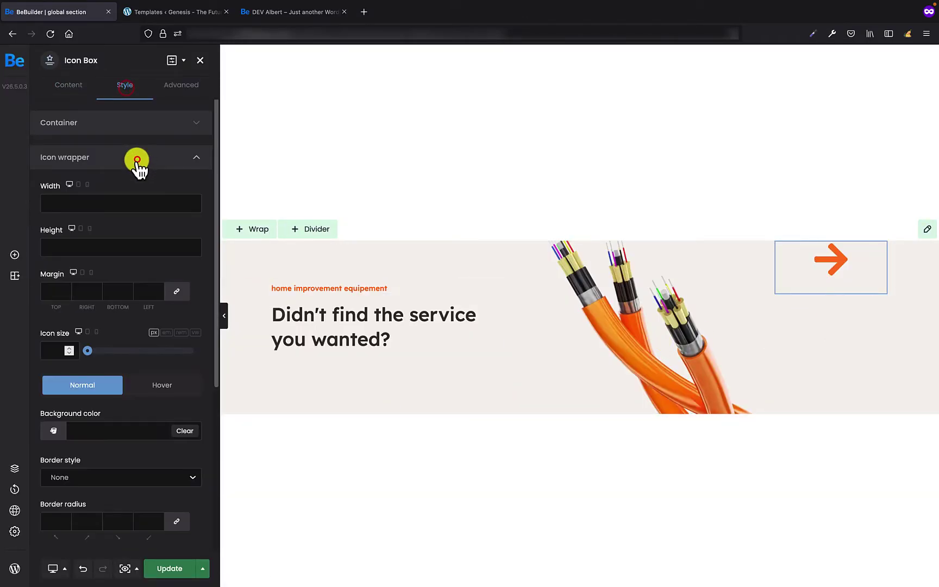
click(71, 203)
text(128px)
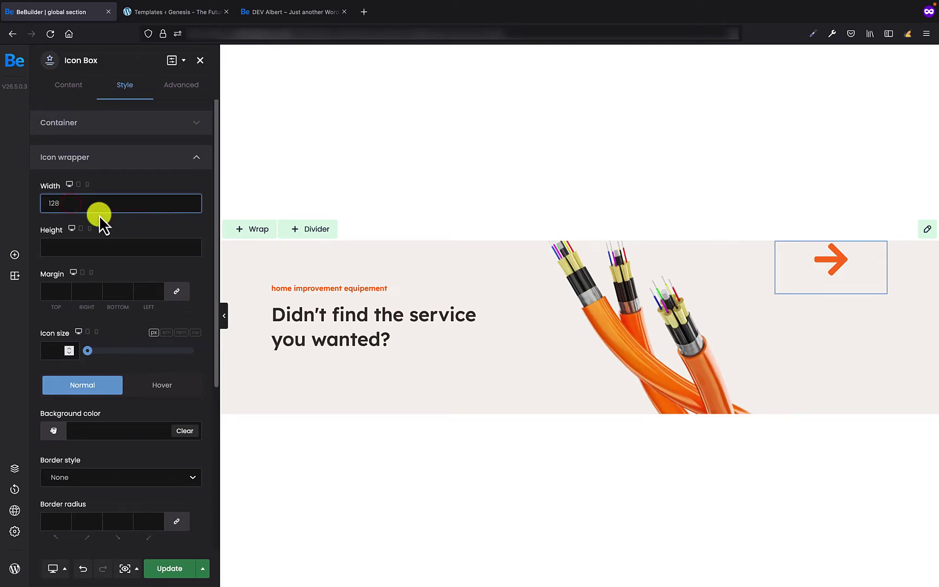
click(122, 248)
text(128px)
click(198, 231)
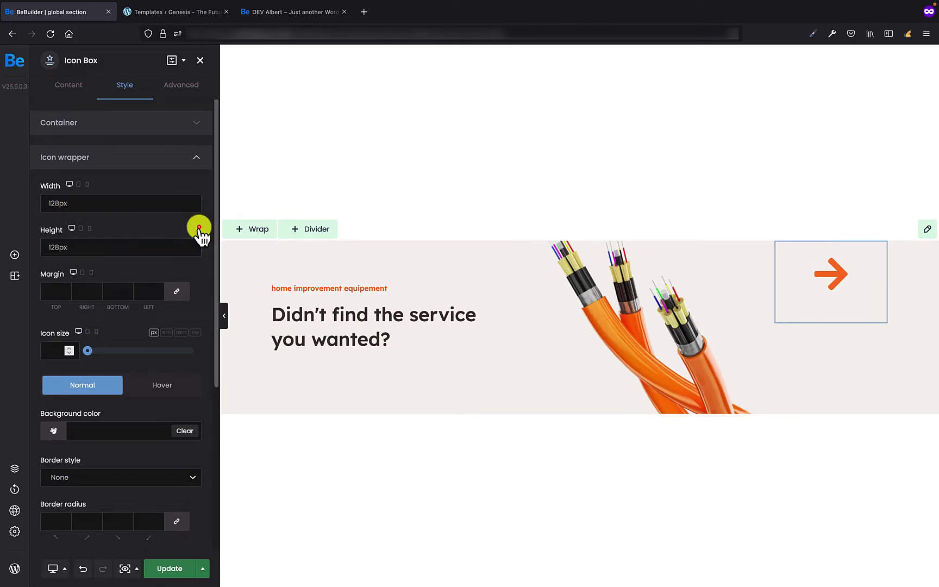
drag(87, 351, 107, 353)
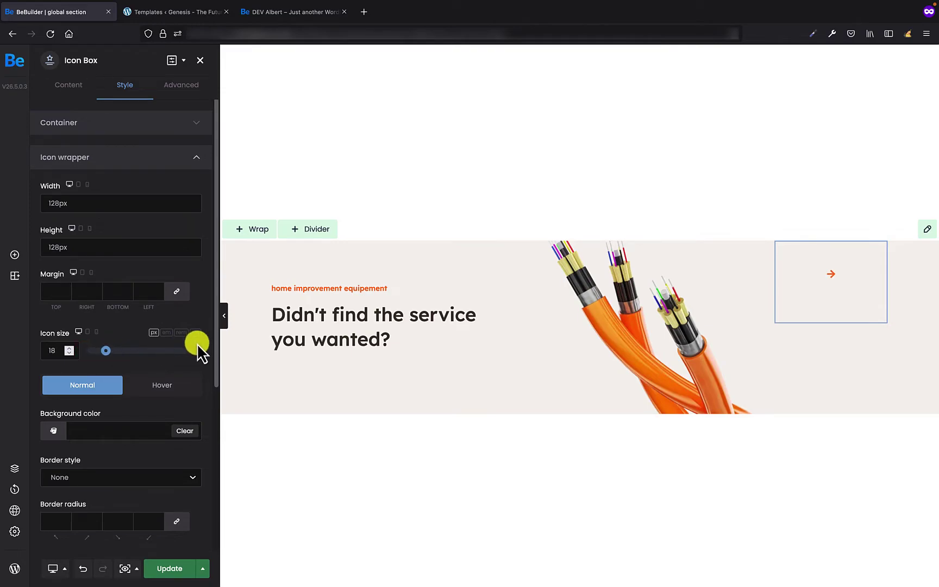
Step: Set the icon wrapper's normal background color to white, #FFFFFF
scroll(80, 346, down, 2)
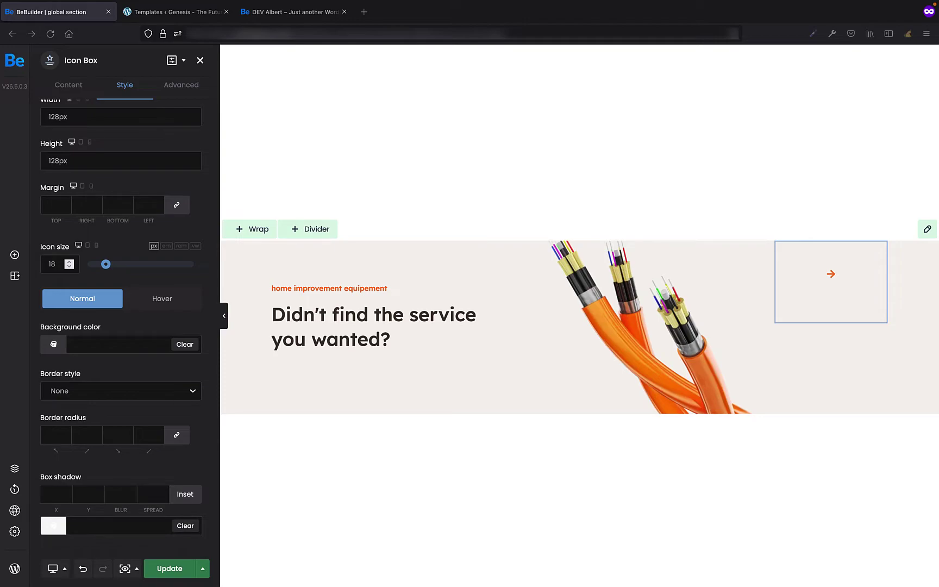
click(96, 344)
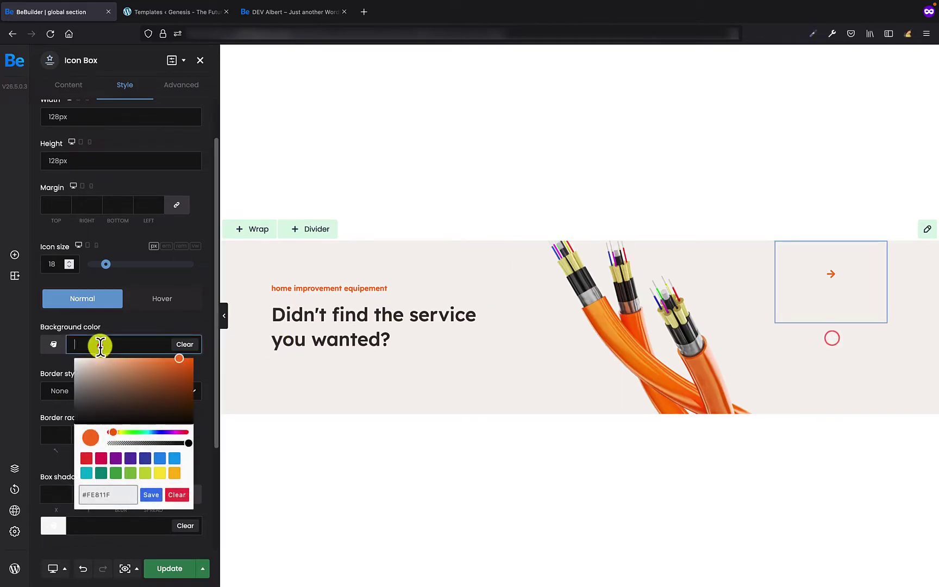
click(184, 320)
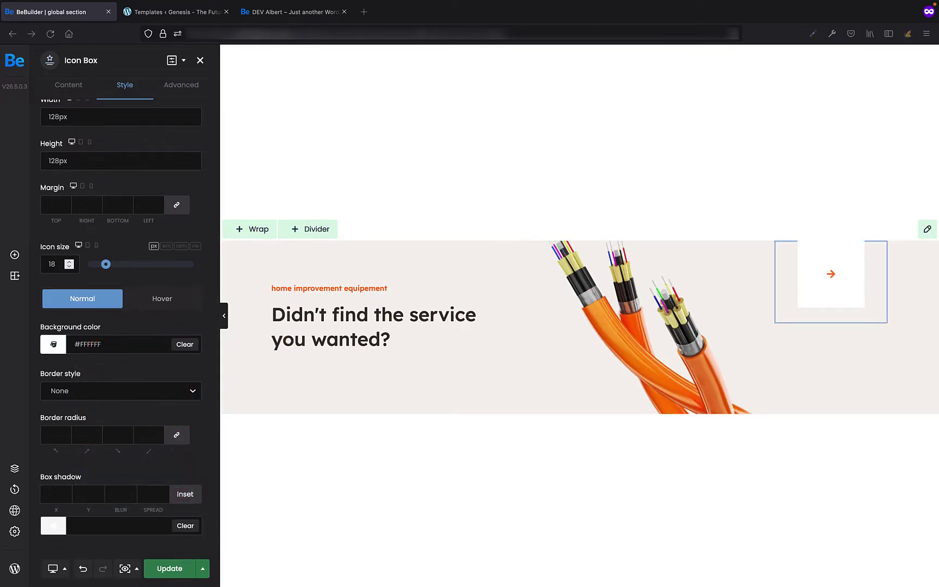
Step: Give the icon wrapper a solid border in #E2DBD5, 1px wide on all sides
click(95, 392)
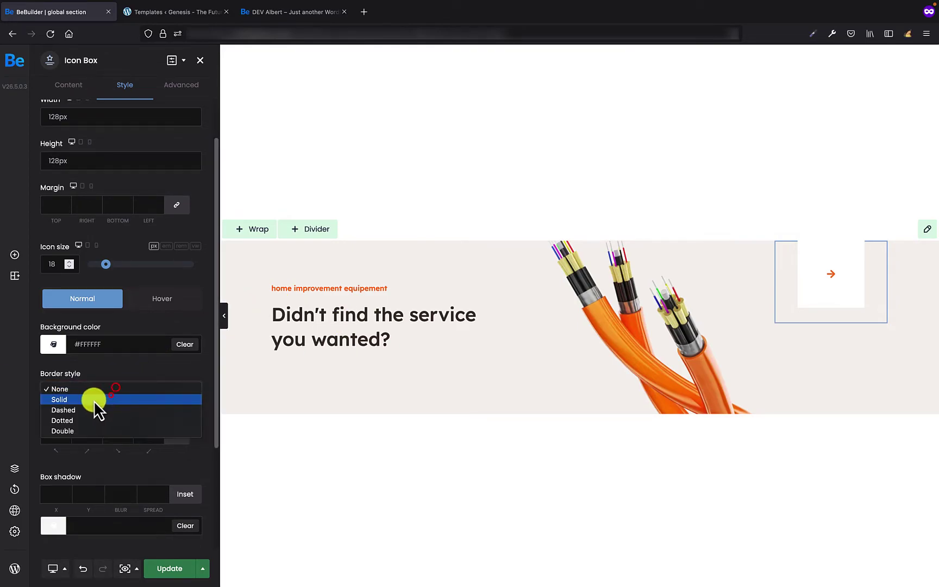
click(92, 400)
click(98, 436)
text(#E2DBD5)
click(143, 407)
click(56, 482)
text(1)
click(171, 482)
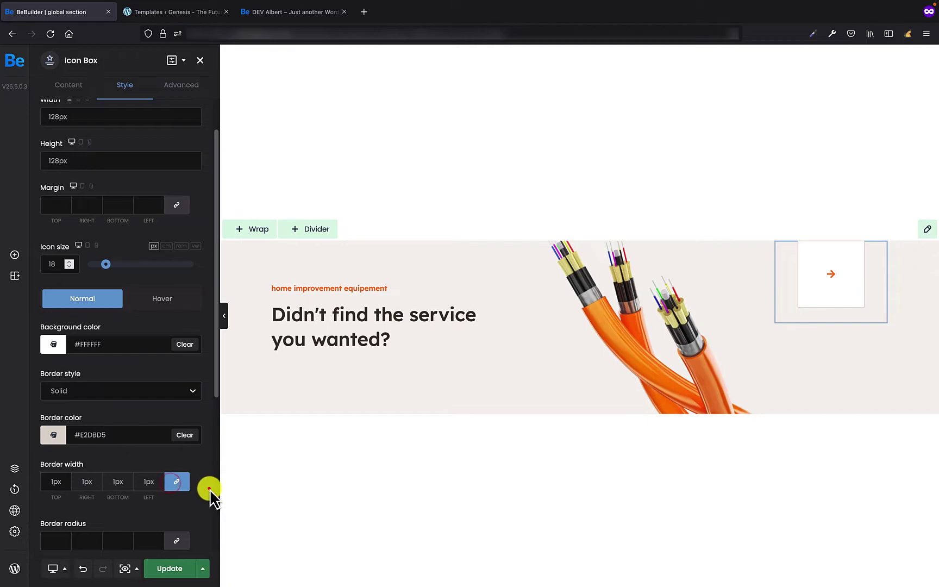
Step: Round the icon wrapper into a circle with a 50% border radius on all corners
scroll(163, 495, down, 3)
click(58, 462)
text(50%)
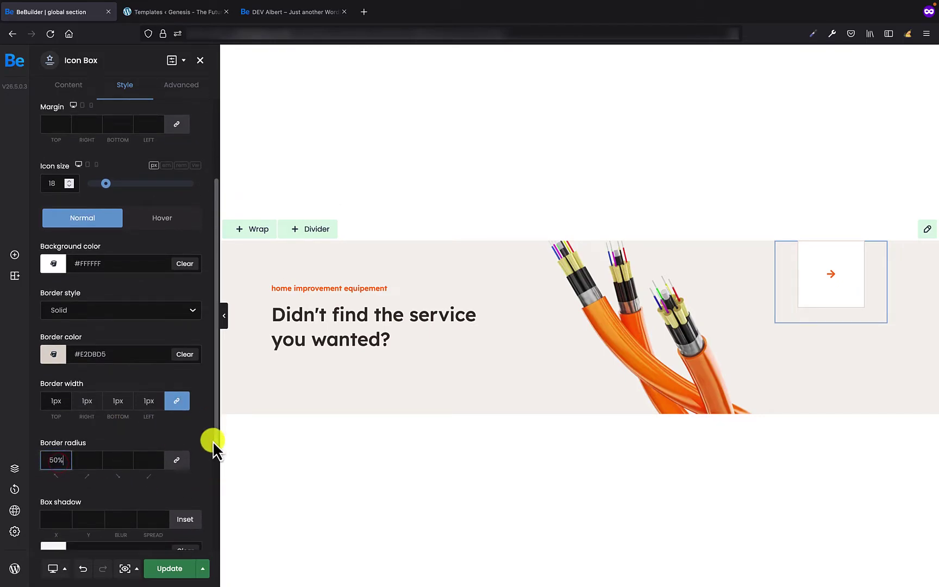
click(177, 459)
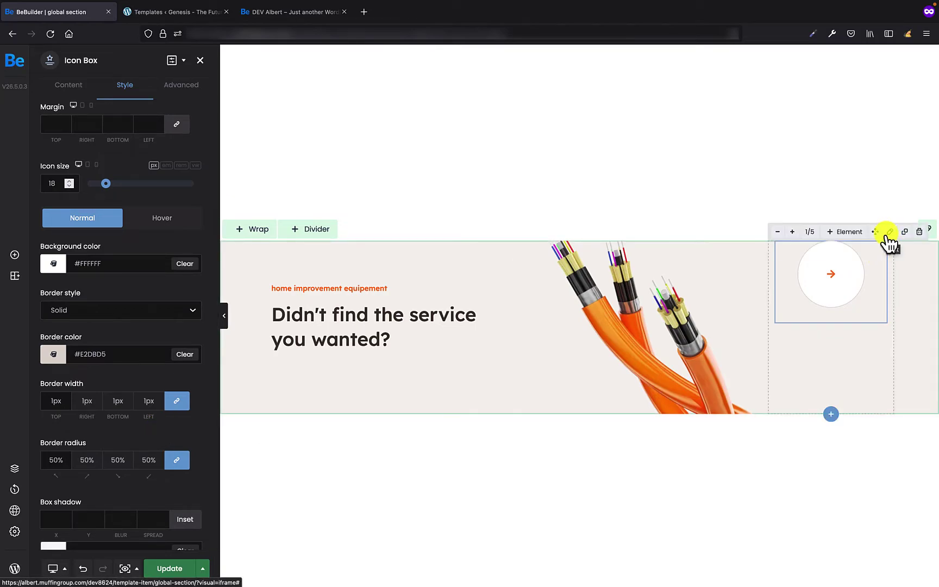
Step: Center the content of the wrap holding the arrow icon vertically
click(888, 233)
click(125, 85)
click(96, 197)
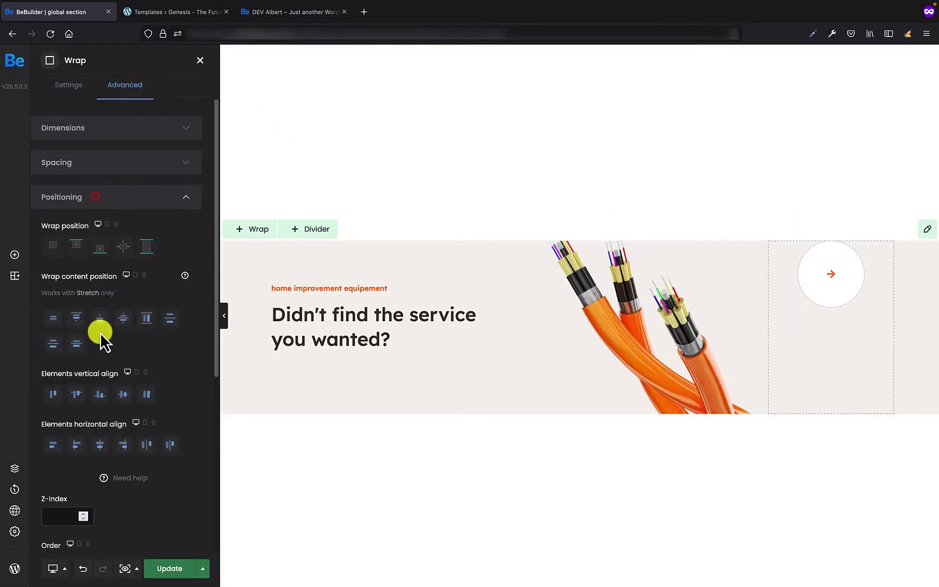
click(118, 319)
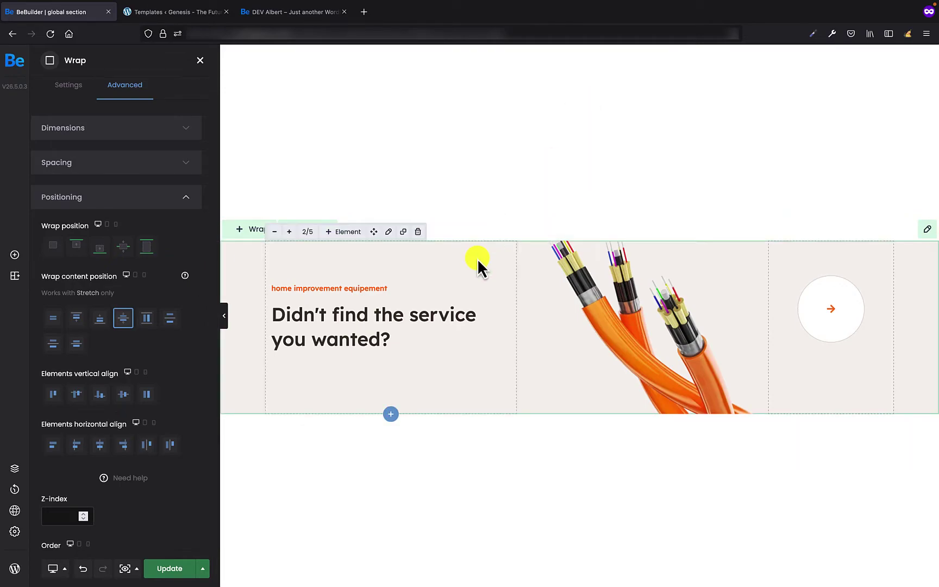
Step: Set the section's top padding to 30px
click(356, 195)
click(125, 85)
click(105, 160)
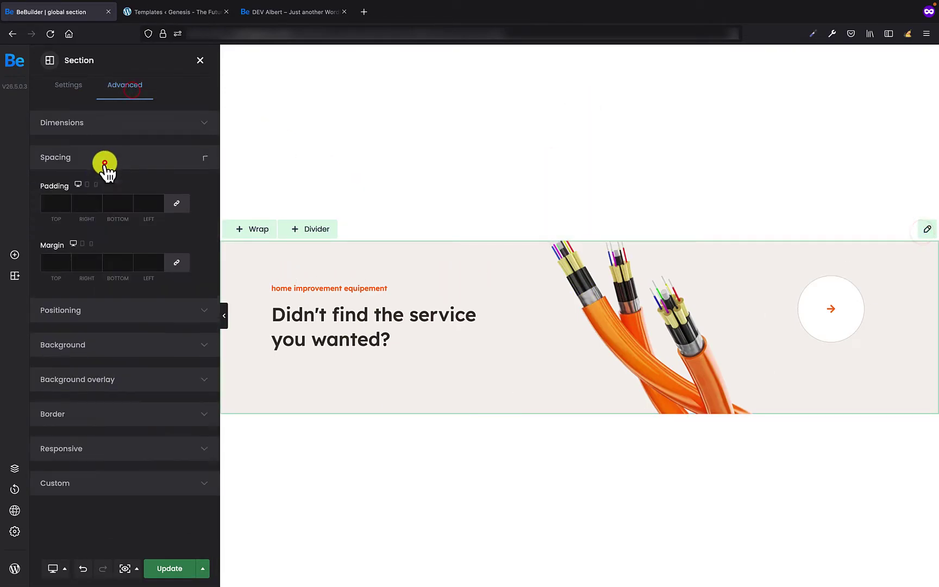
drag(58, 208, 71, 208)
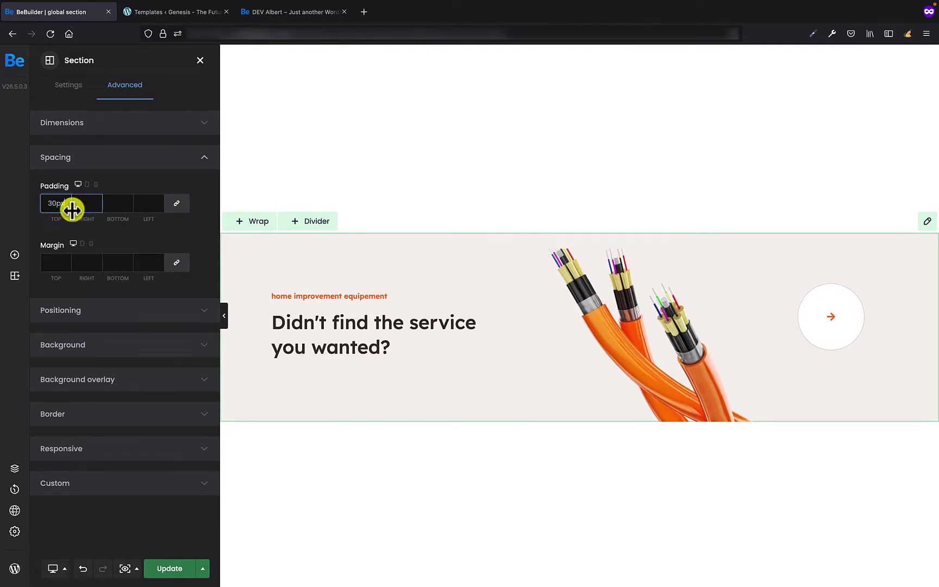
click(198, 233)
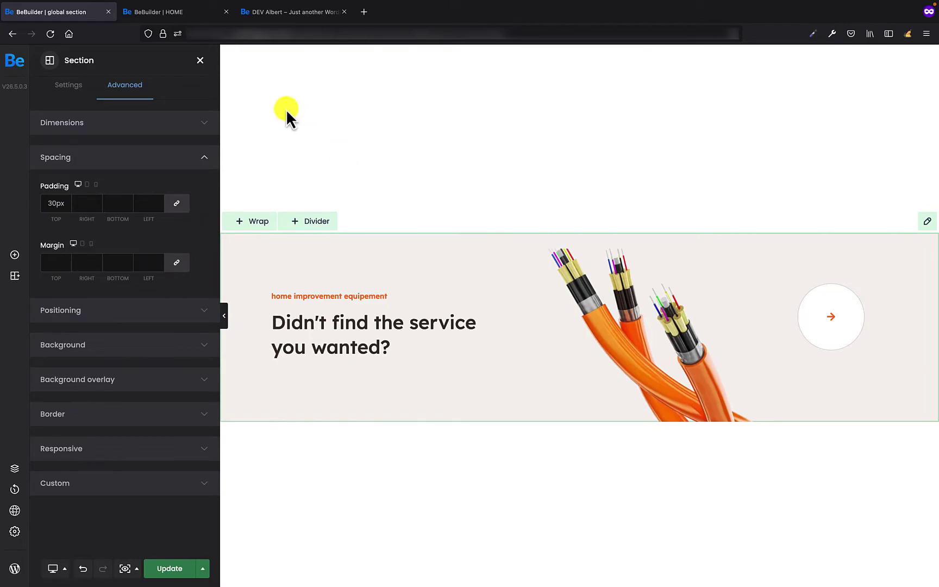
Step: Switch to the HOME page's BeBuilder and insert the "global section" template as a new section directly above the footer
click(163, 10)
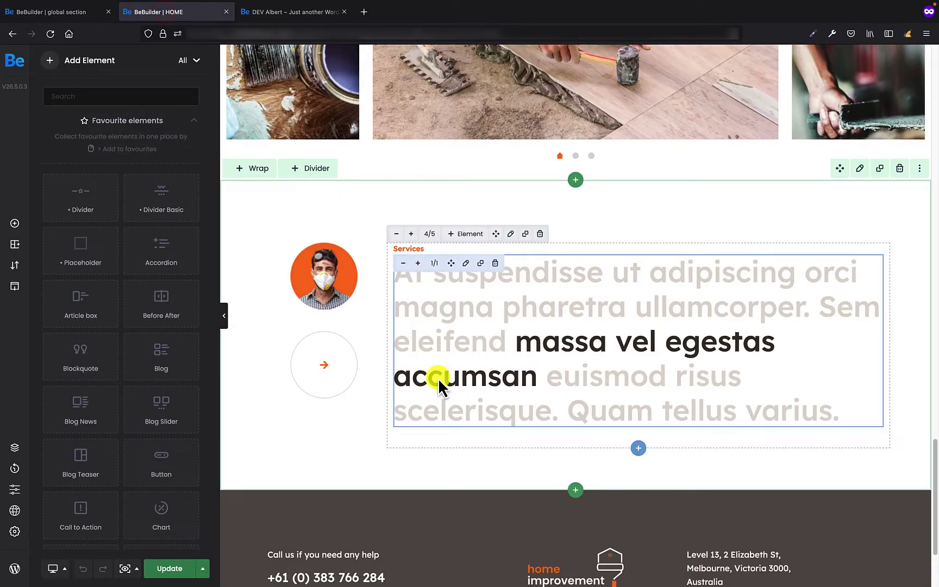
scroll(438, 378, down, 3)
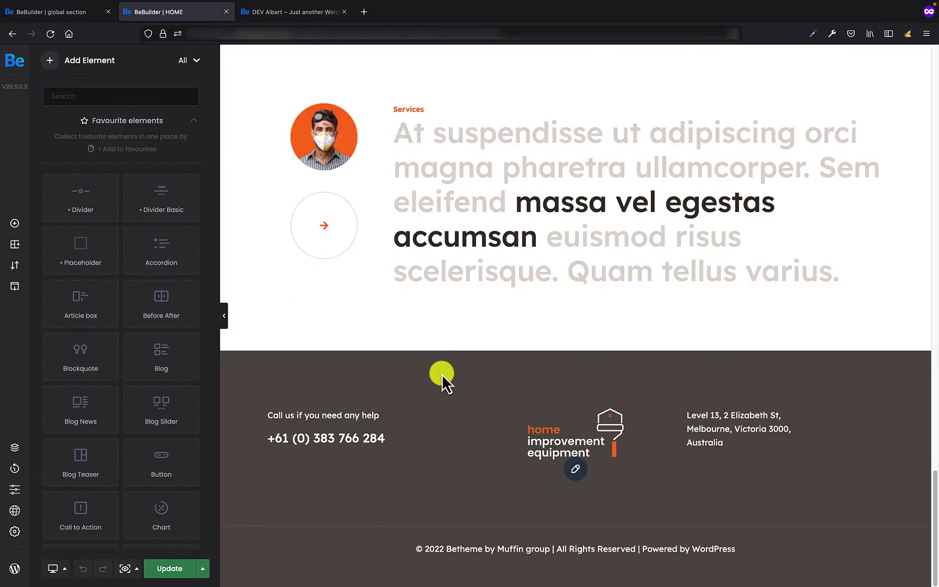
scroll(442, 374, up, 6)
scroll(442, 374, up, 8)
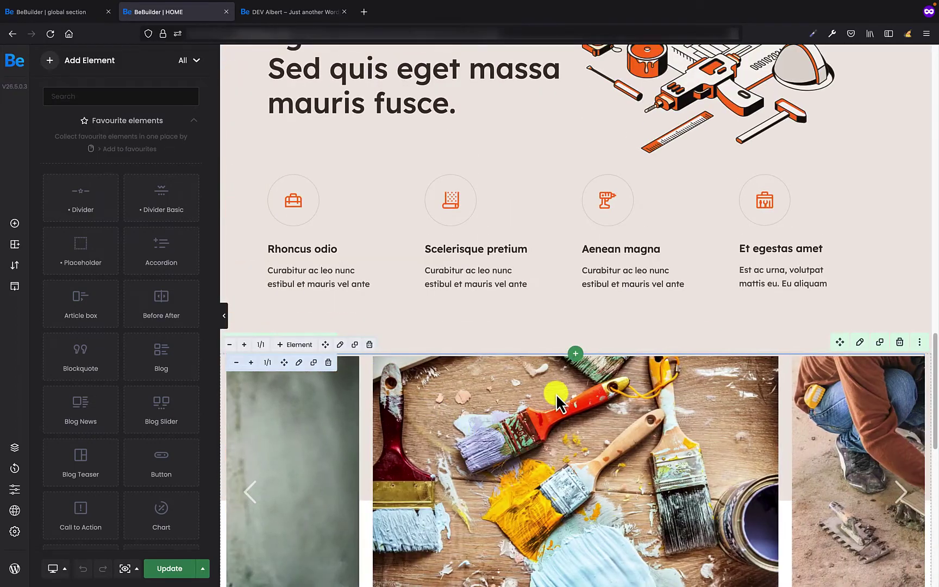
scroll(536, 361, up, 10)
scroll(536, 361, up, 10)
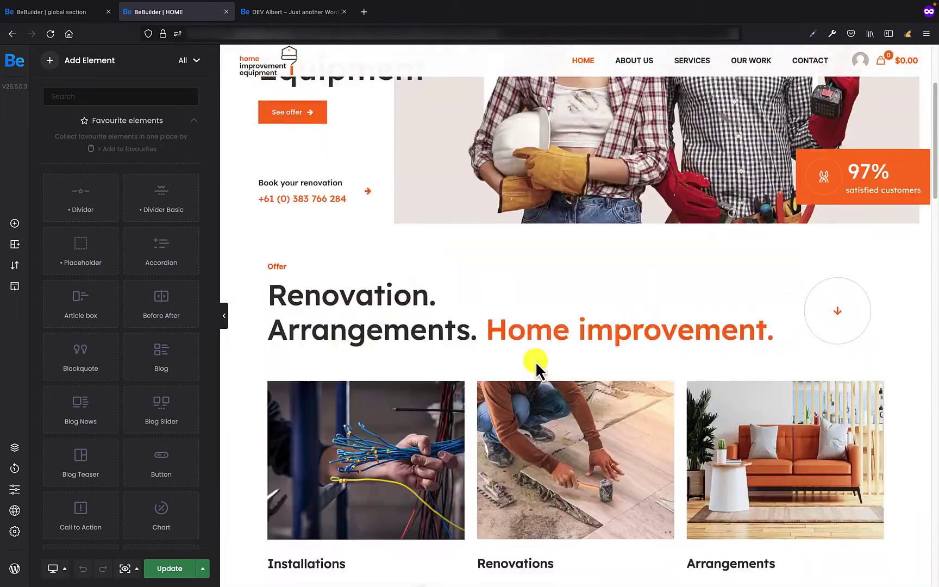
scroll(536, 360, down, 20)
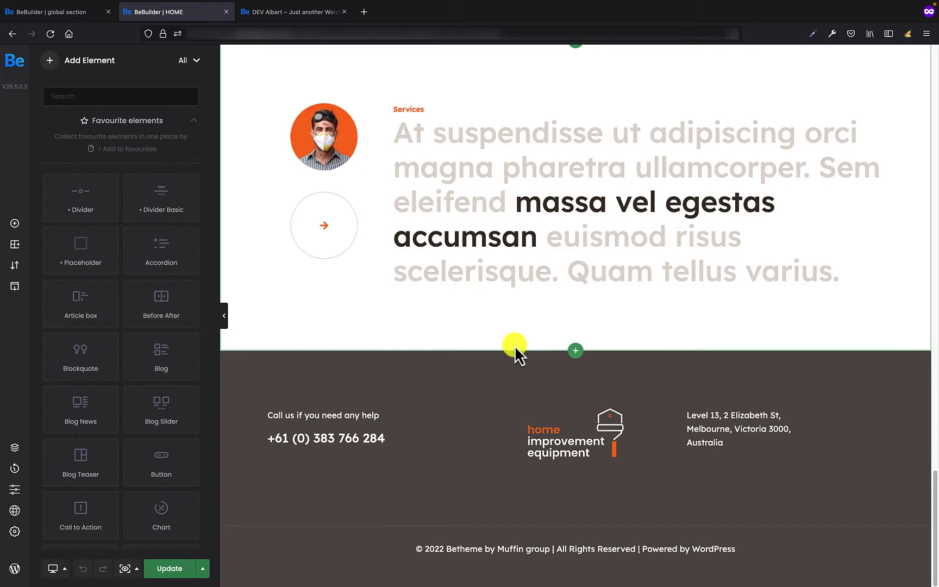
click(576, 350)
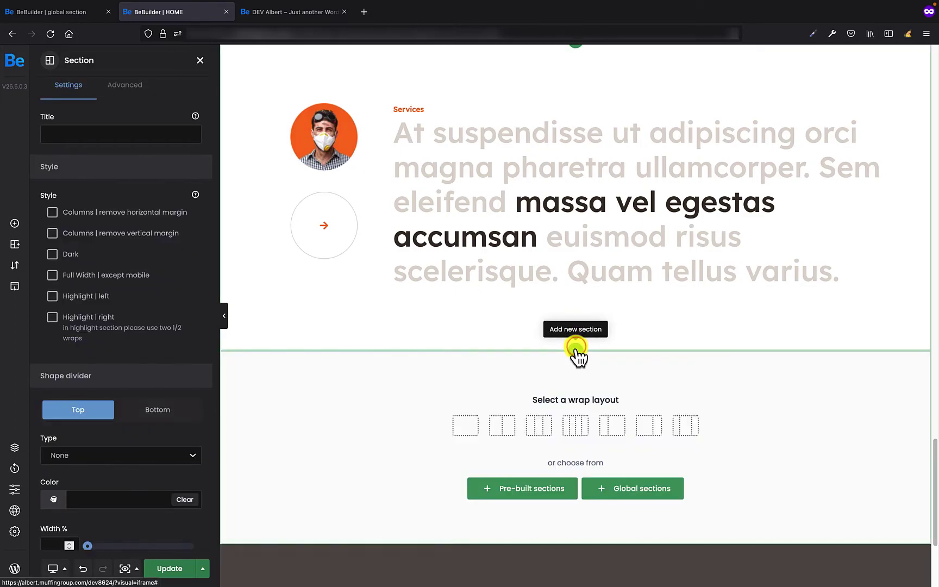
click(631, 488)
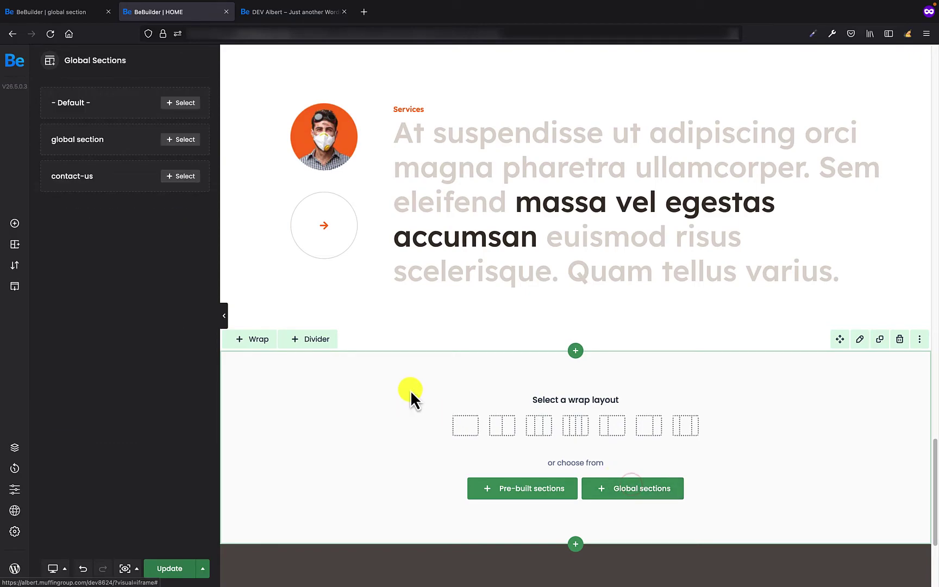
click(186, 141)
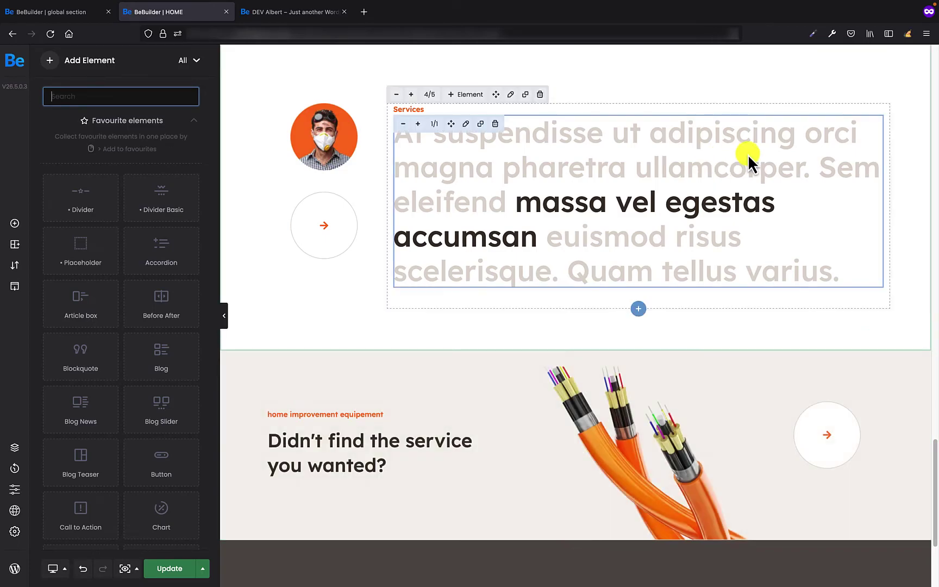
Step: Inspect the inserted global section's template selection, open its template for editing, and return to the HOME page
scroll(517, 201, up, 3)
scroll(498, 152, up, 7)
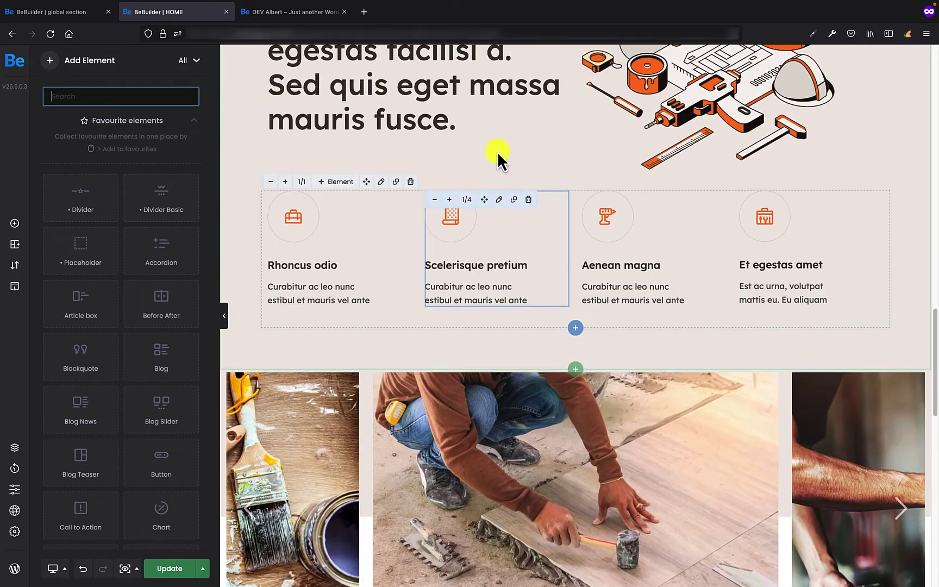
scroll(499, 152, down, 10)
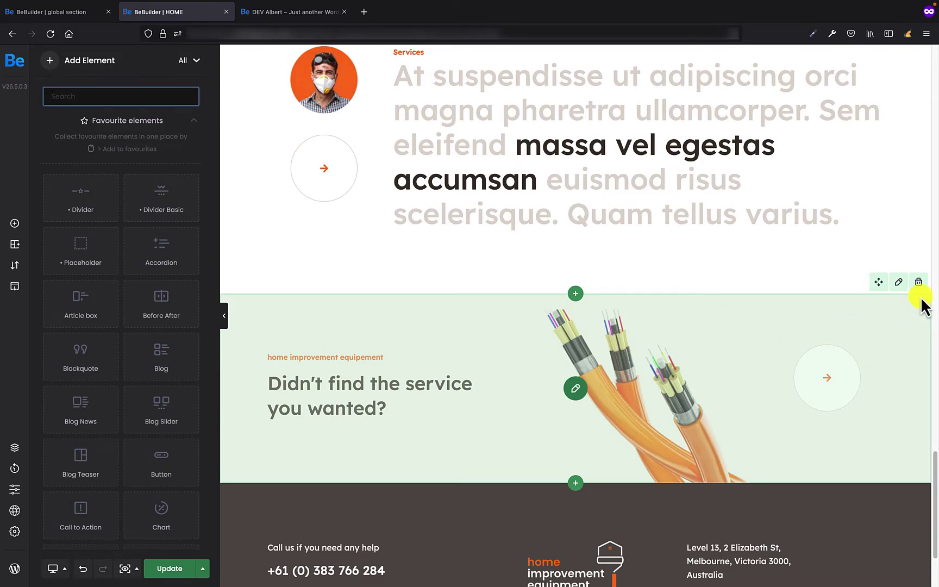
click(902, 284)
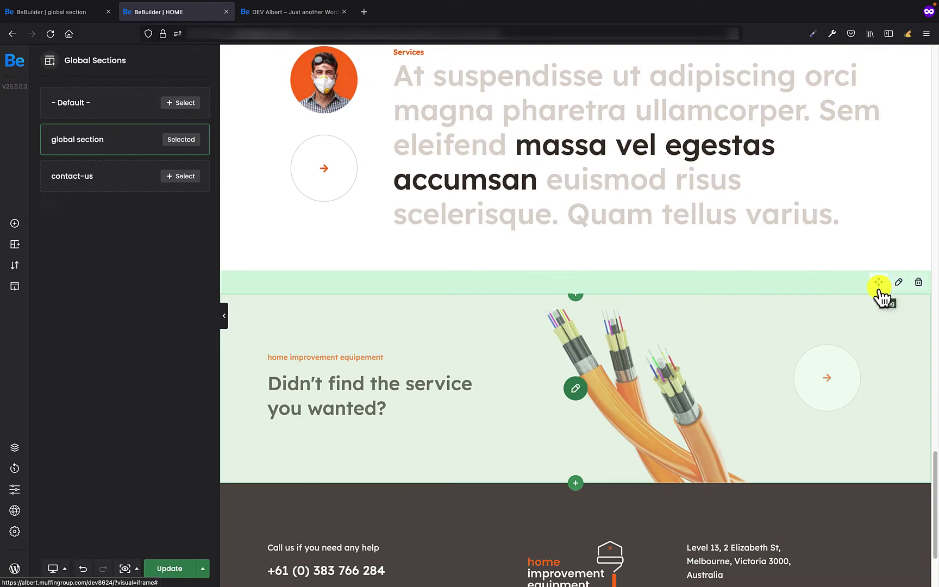
click(576, 389)
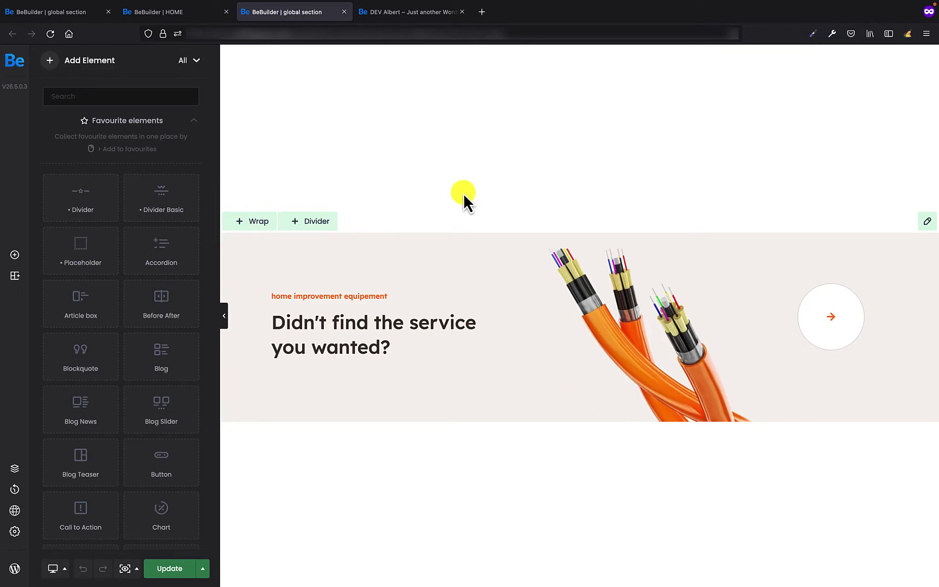
click(343, 12)
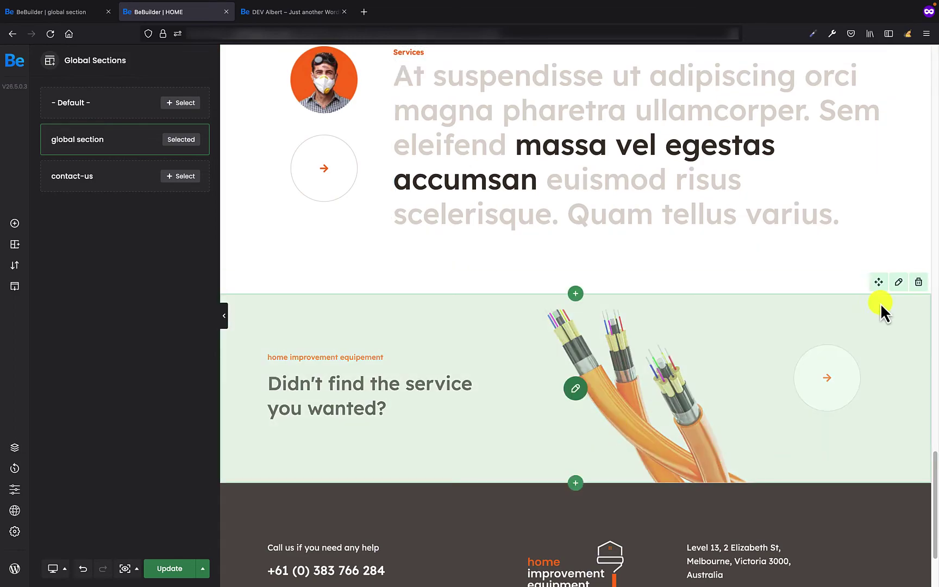
Step: Delete the inserted global section above the footer on the HOME page and confirm its removal
click(915, 283)
click(487, 387)
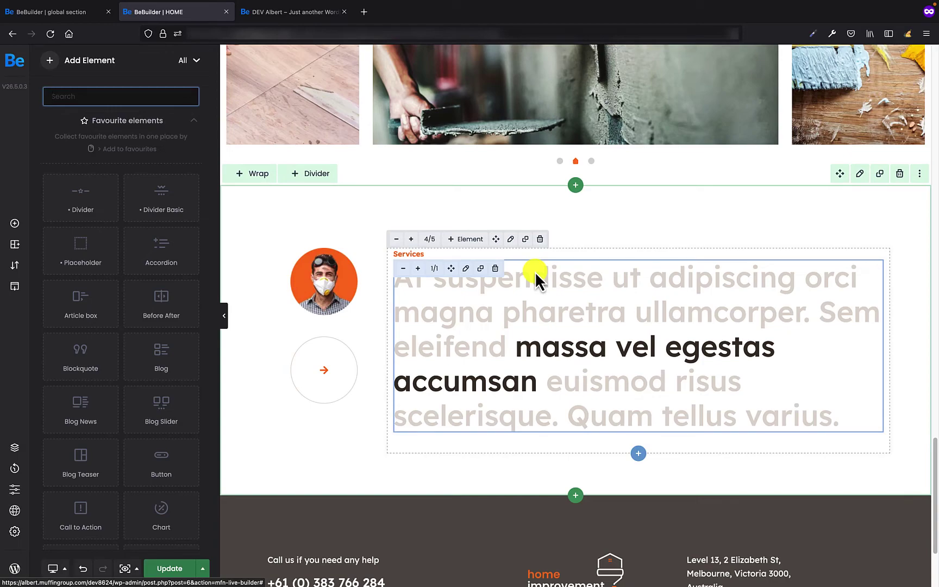
Step: Assign the "global section" template to the Services text section above the footer in its advanced Global Section settings
click(859, 177)
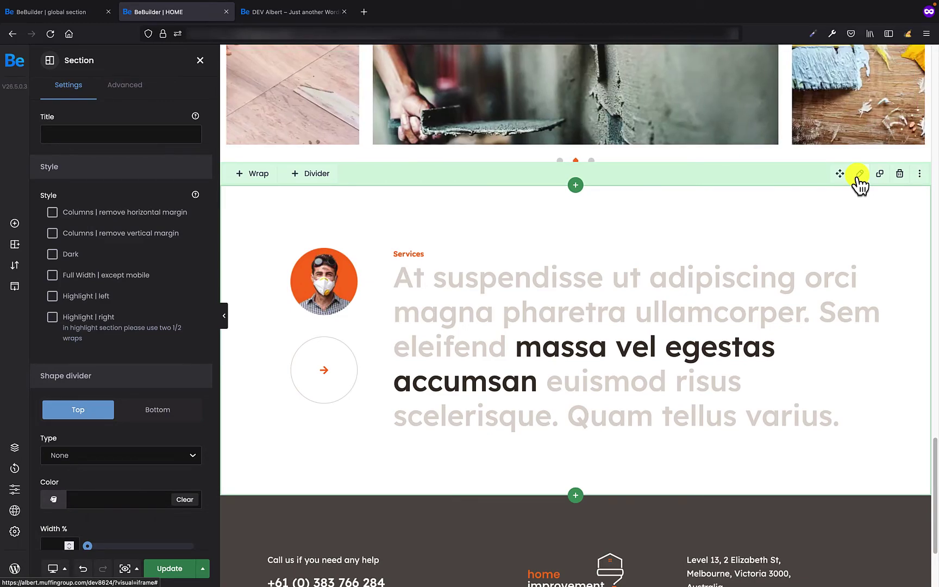
click(122, 86)
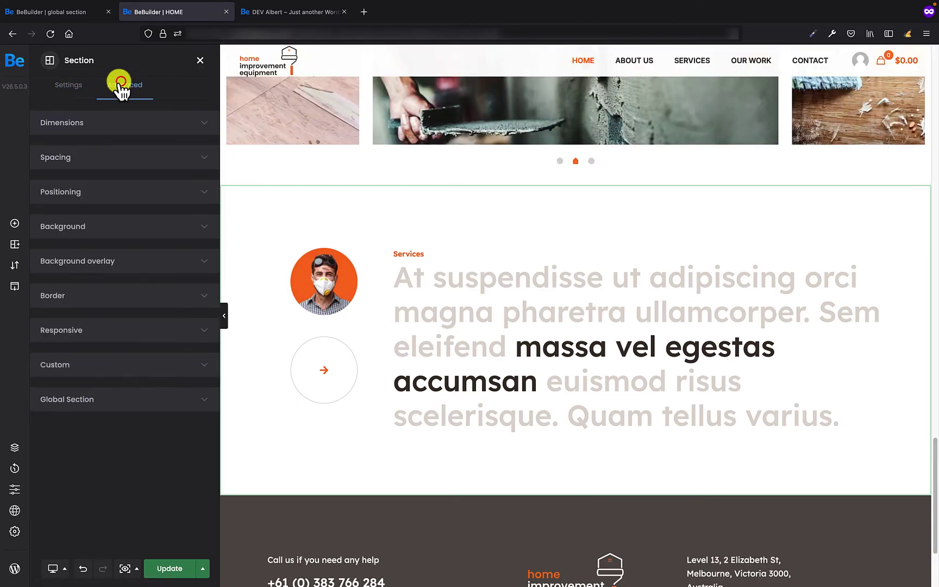
click(122, 402)
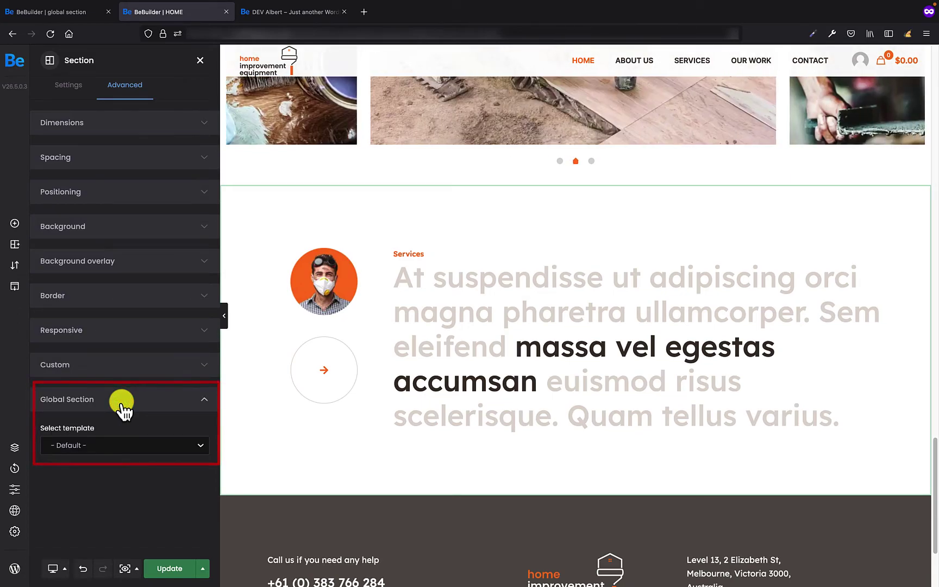
click(122, 453)
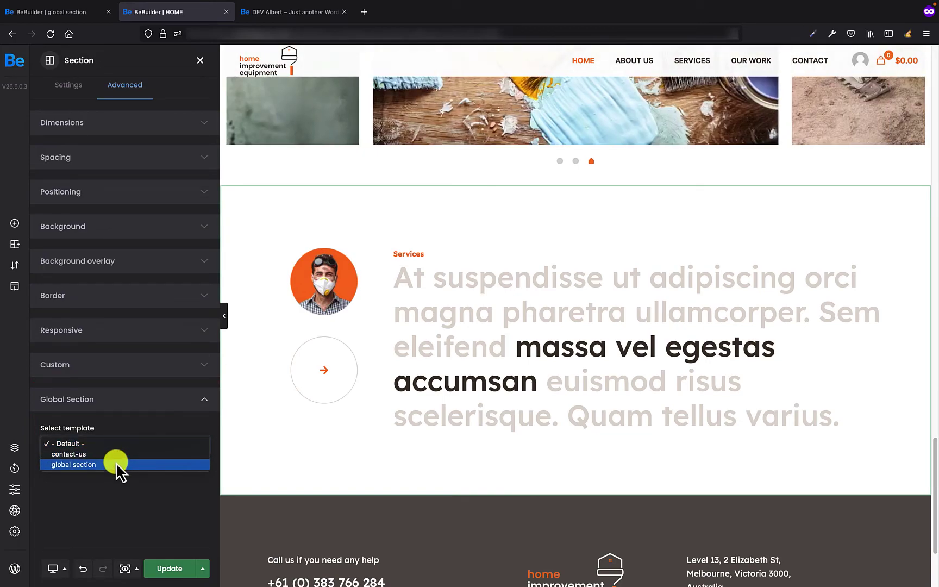
click(116, 462)
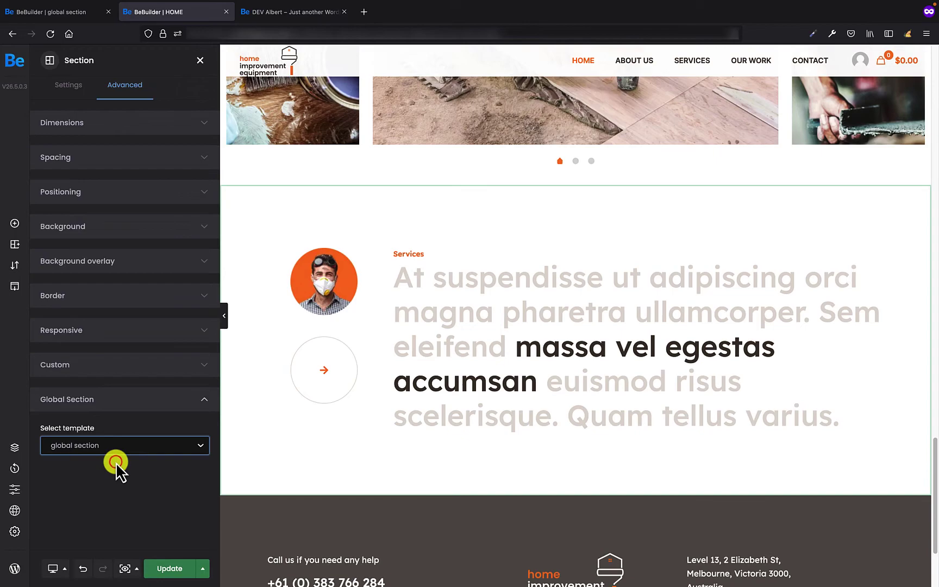